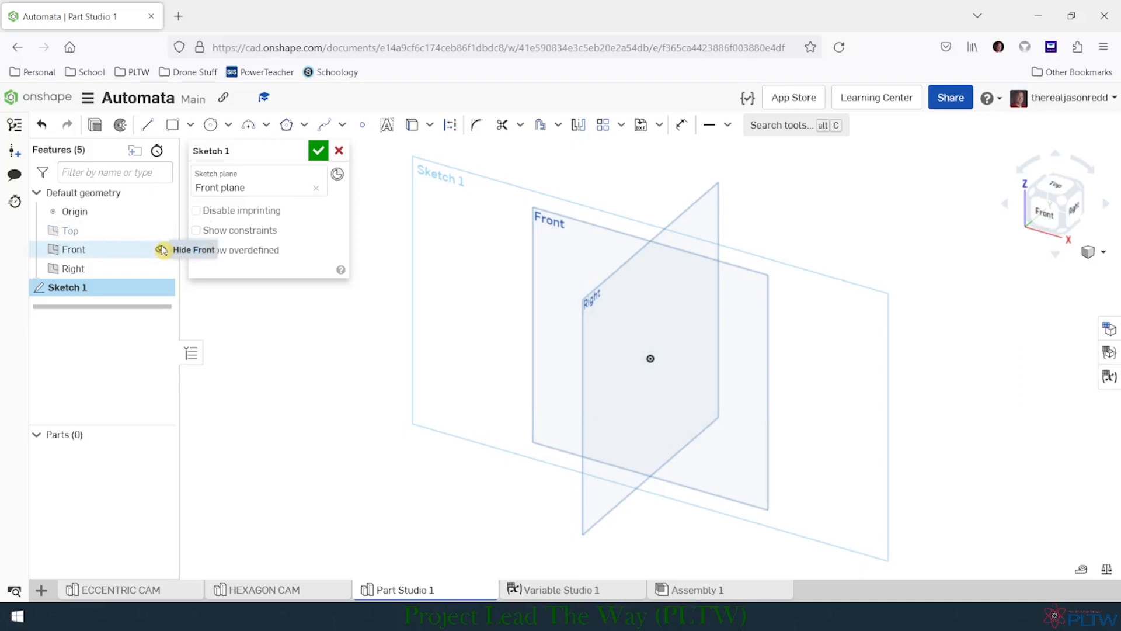
# - Hide the Front and Right planes and orient the view to face the Front sketch plane
pyautogui.click(162, 250)
pyautogui.click(161, 269)
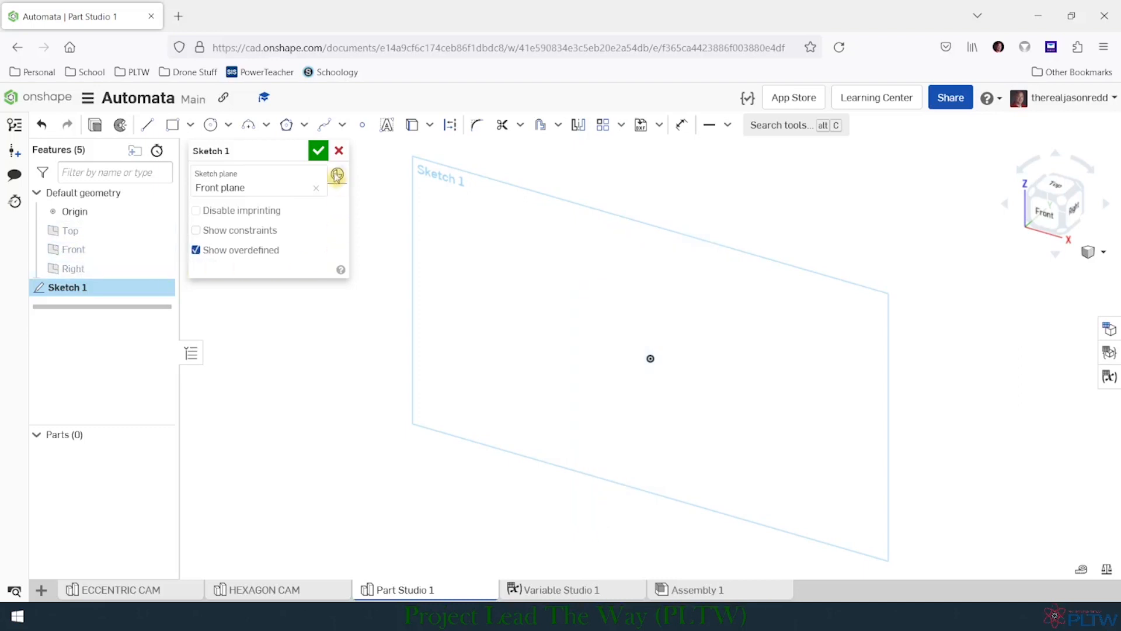
pyautogui.click(1049, 221)
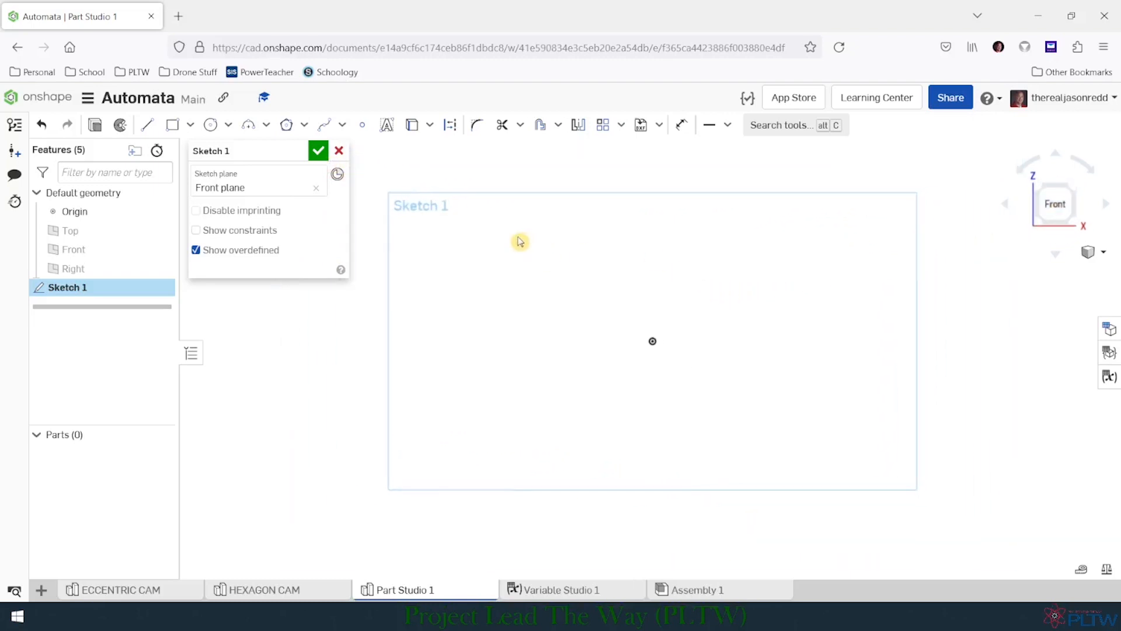
# - Sketch a circle about 1.93 in in diameter centred on the origin
pyautogui.click(210, 124)
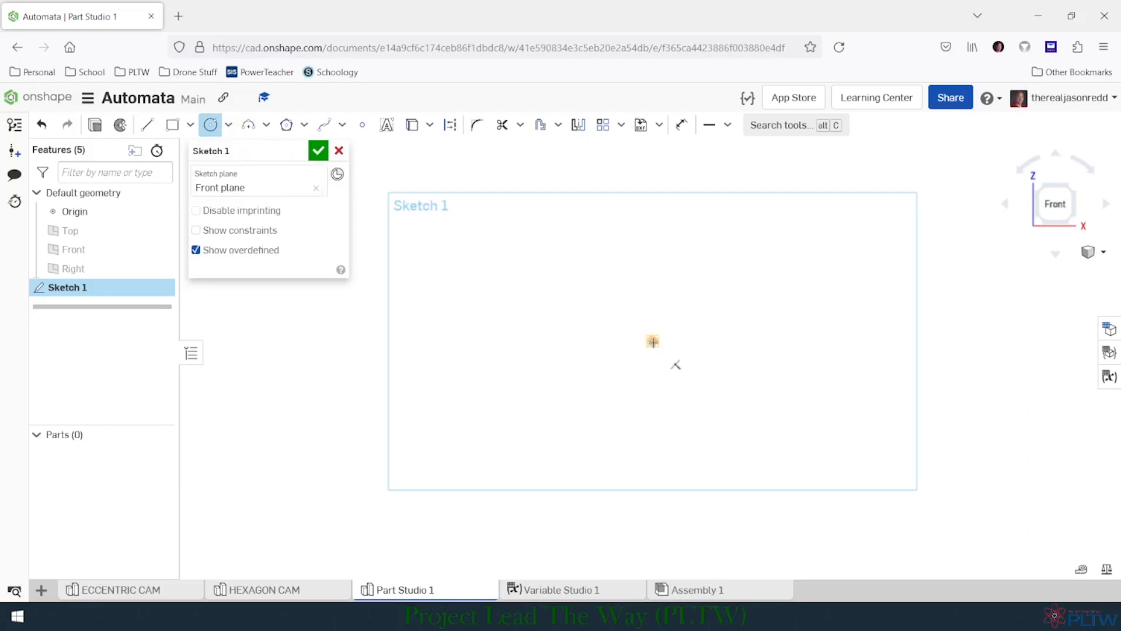
pyautogui.click(653, 342)
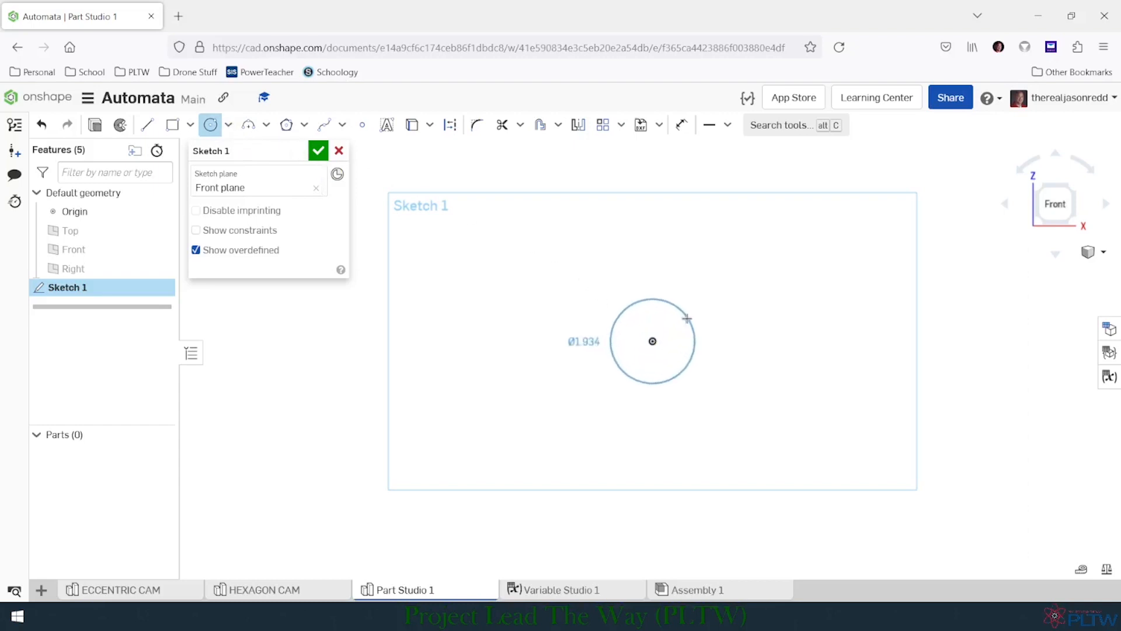
pyautogui.click(687, 319)
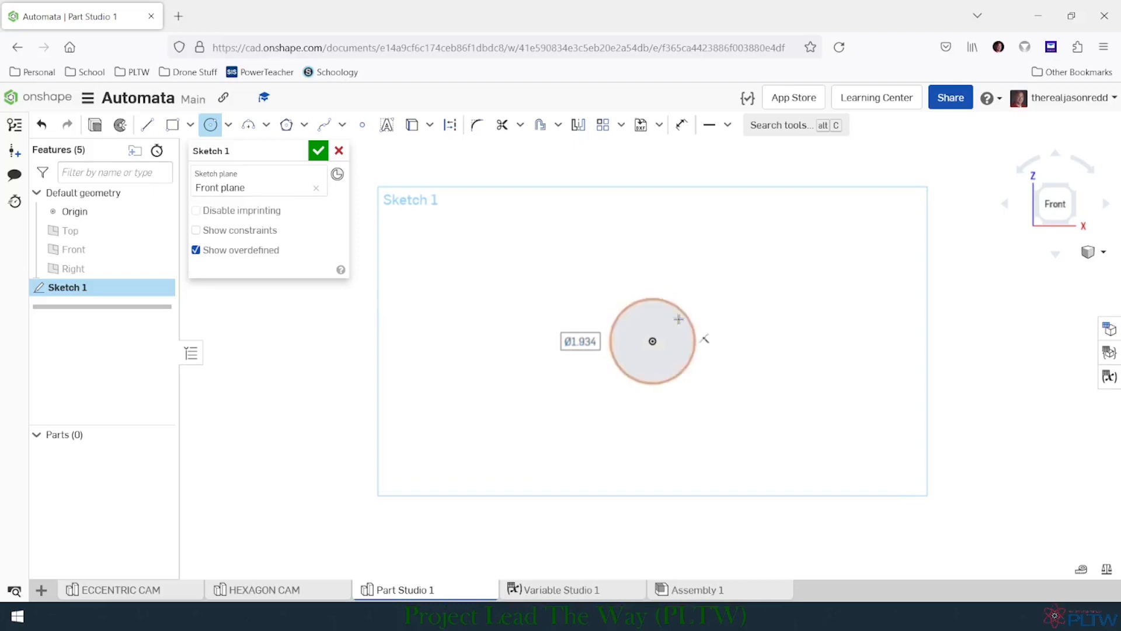
# - Dimension the origin circle's diameter as half the diameter variable, #Dia/2
pyautogui.click(681, 125)
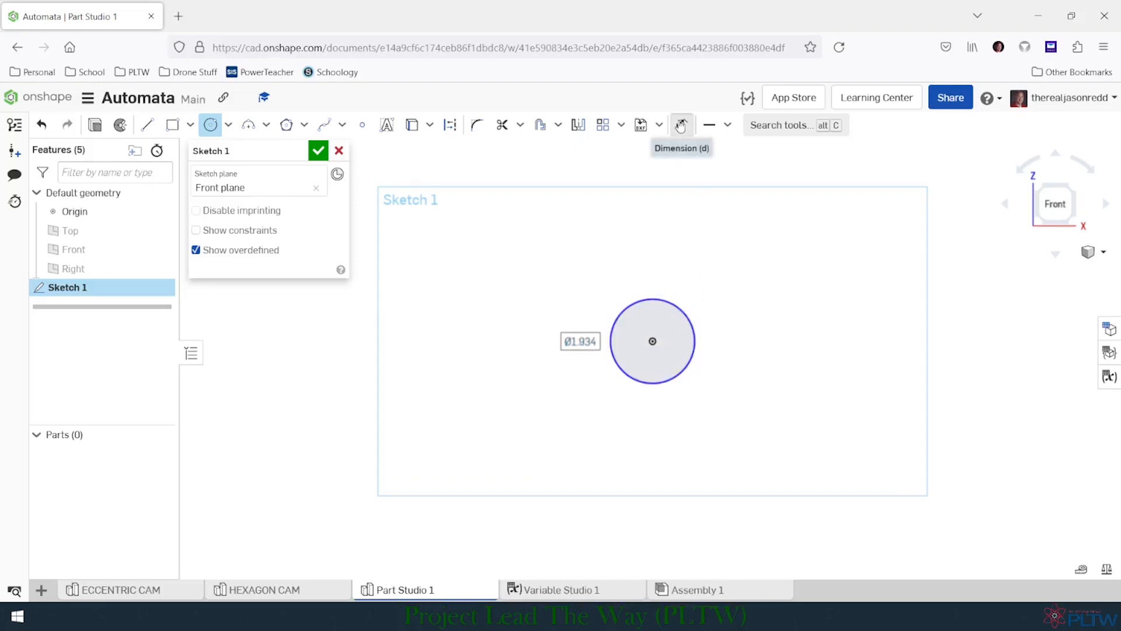
pyautogui.click(688, 372)
pyautogui.click(718, 396)
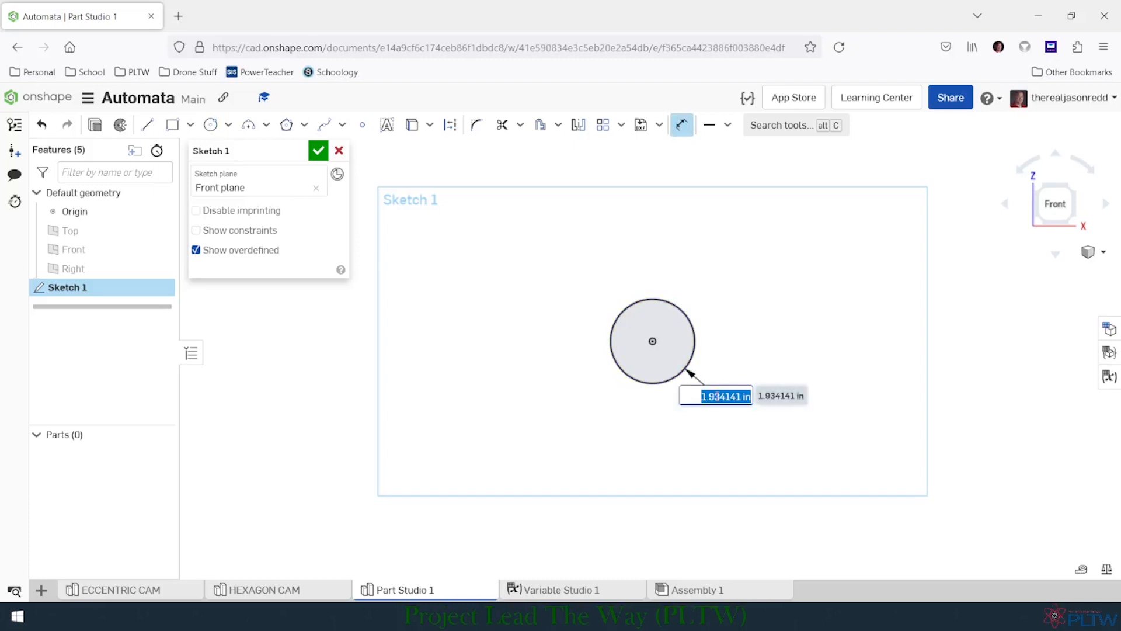
pyautogui.write('Dia/')
pyautogui.press('BackSpace')
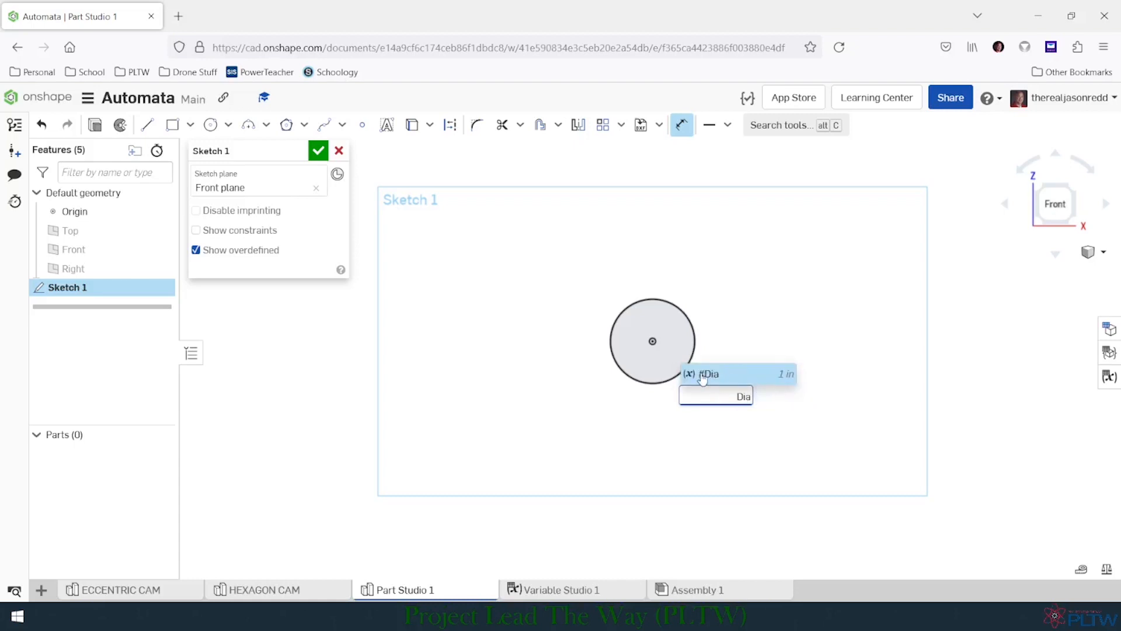
pyautogui.click(703, 376)
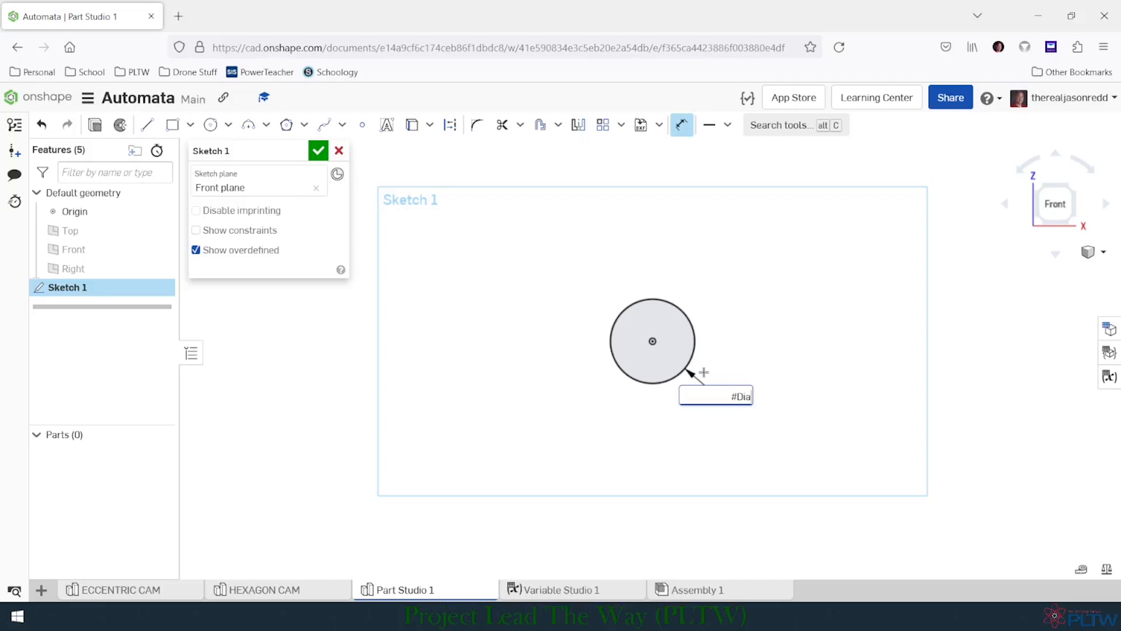
pyautogui.write('/2')
pyautogui.press('Return')
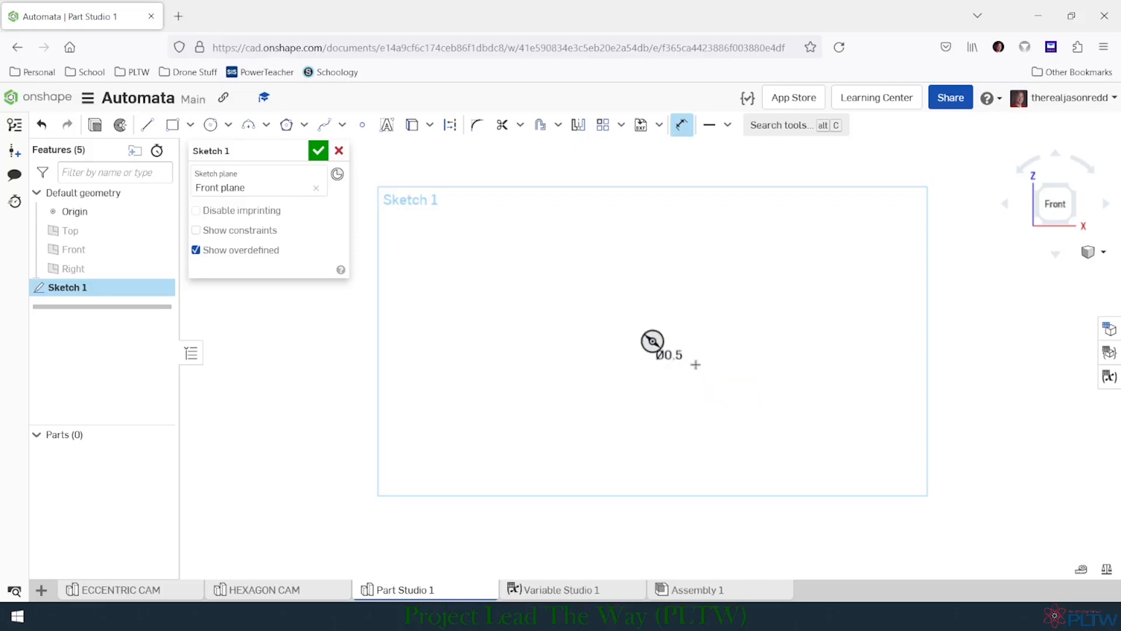
# - Sketch a smaller circle about 0.23 in in diameter directly above the origin circle
pyautogui.scroll(3, 695, 368)
pyautogui.scroll(3, 666, 354)
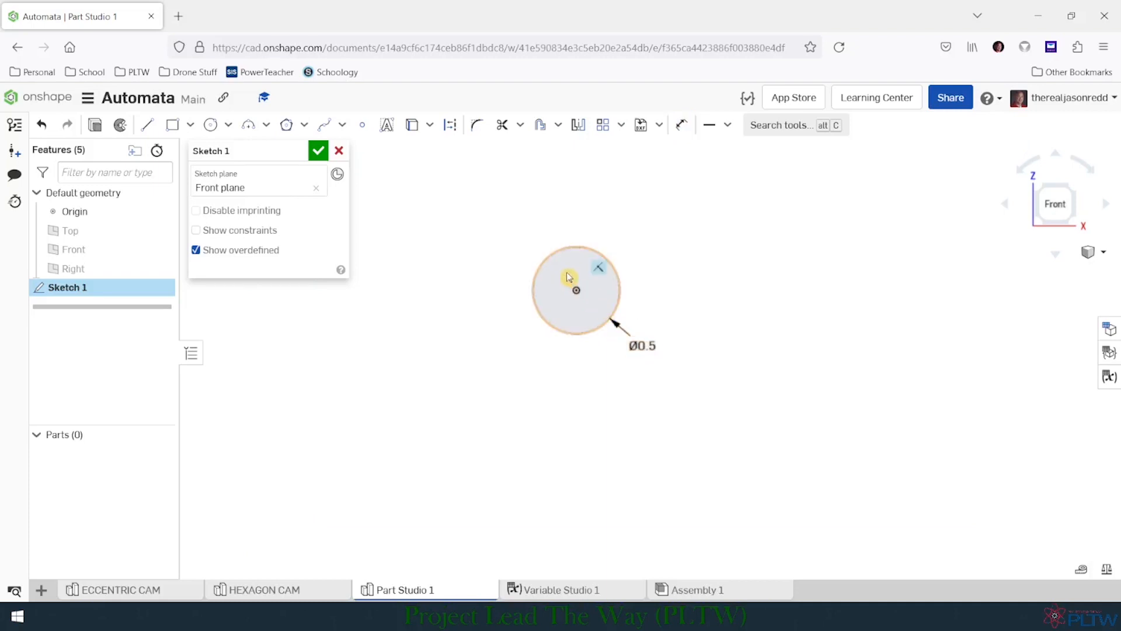
pyautogui.moveTo(570, 275); pyautogui.dragTo(643, 399)
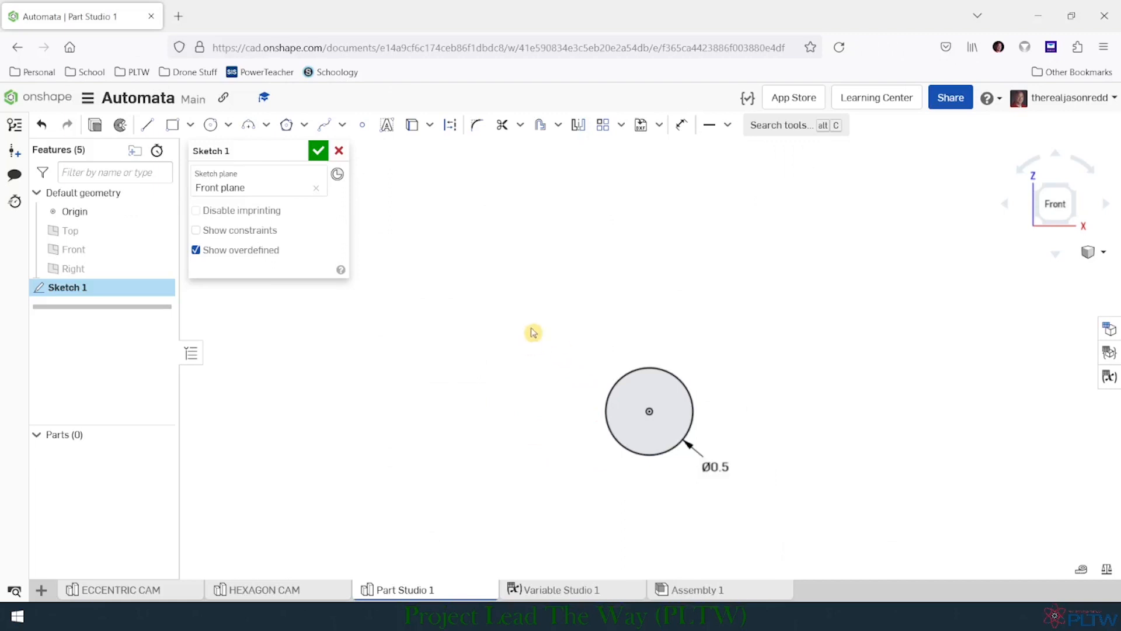
pyautogui.click(211, 124)
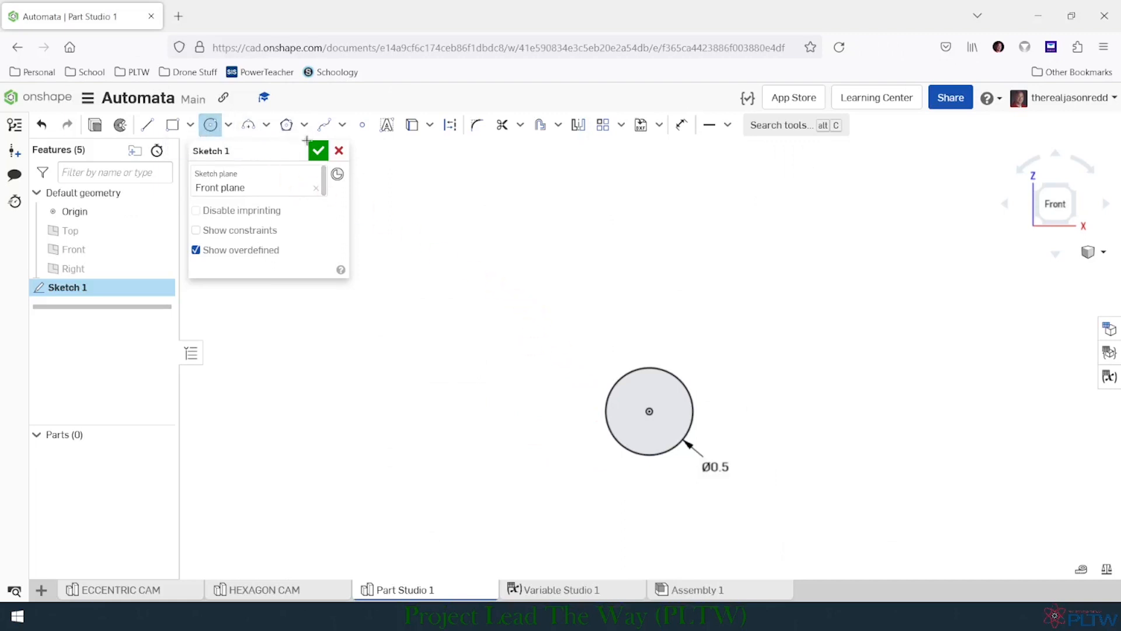
pyautogui.click(649, 329)
pyautogui.click(668, 333)
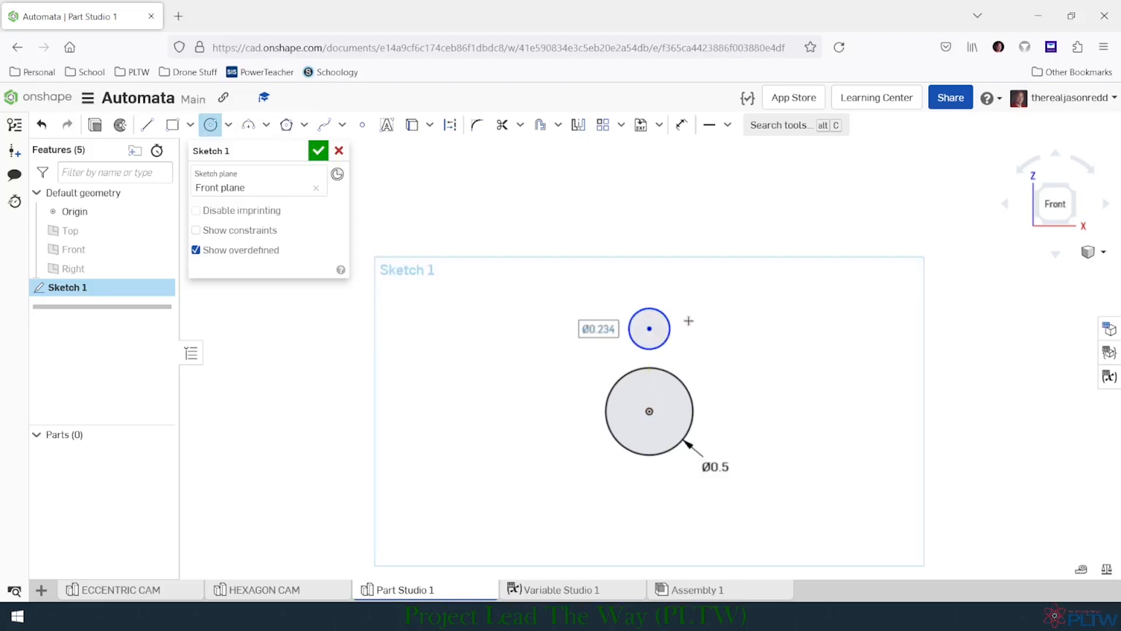
# - Dimension the upper circle's diameter at 0.25 in using an expression based on the #Dia variable
pyautogui.click(681, 126)
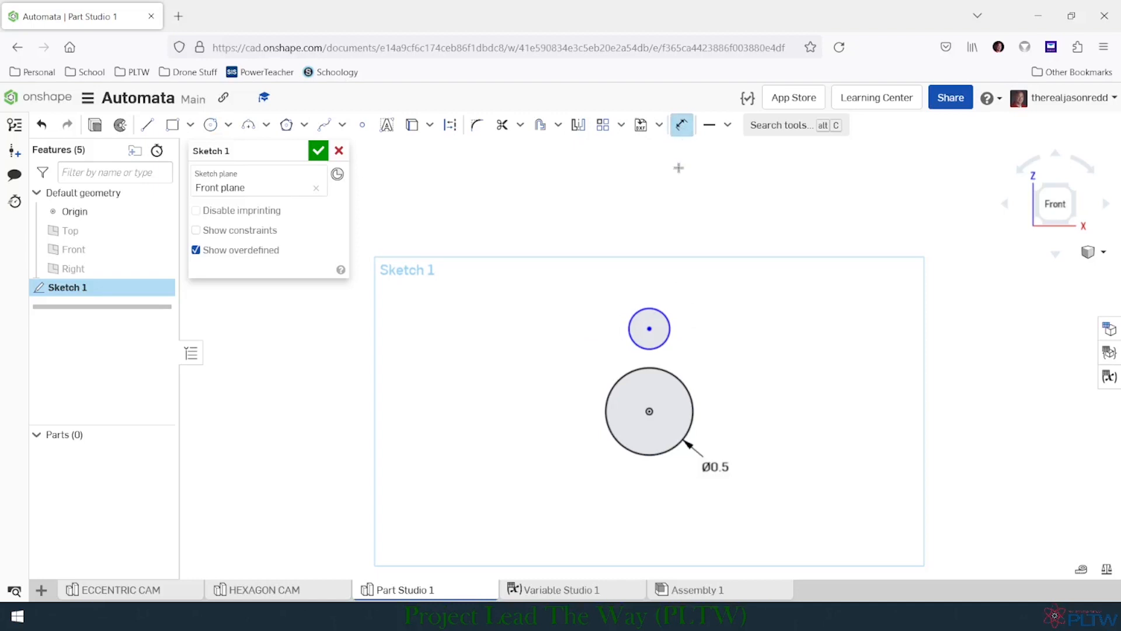
pyautogui.click(662, 312)
pyautogui.click(689, 291)
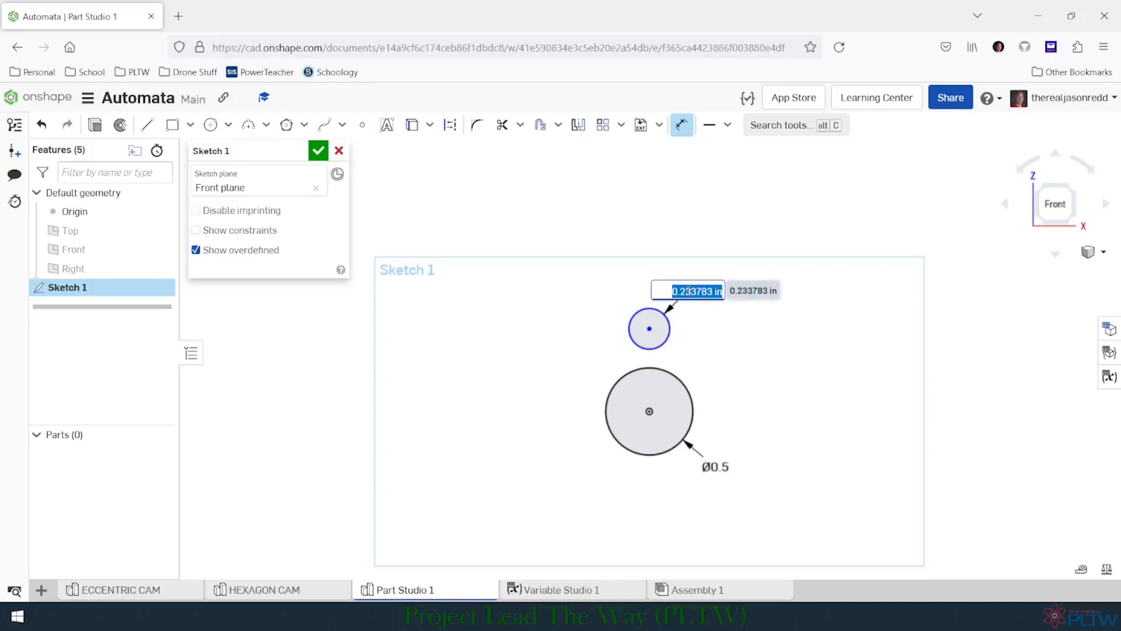
pyautogui.write('Dia')
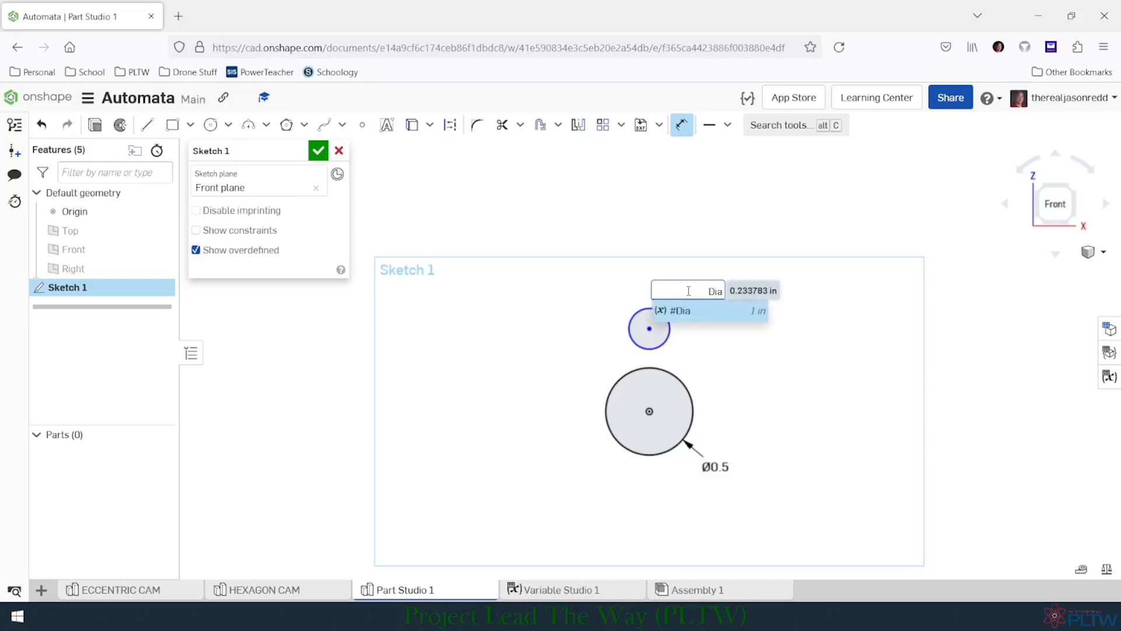
pyautogui.click(699, 311)
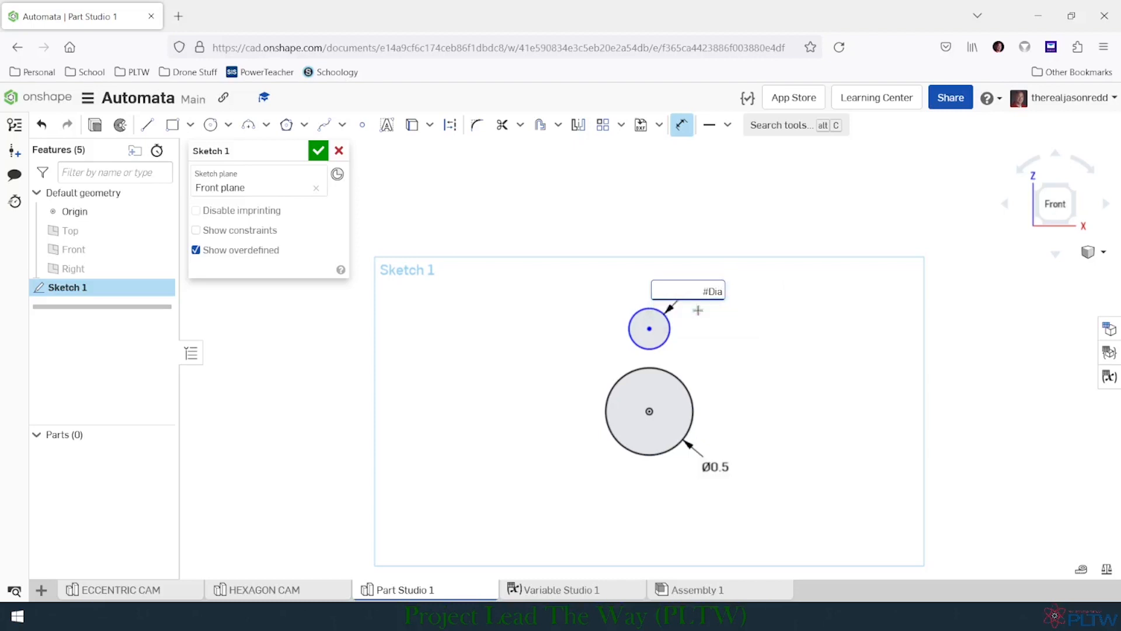
pyautogui.press('Return')
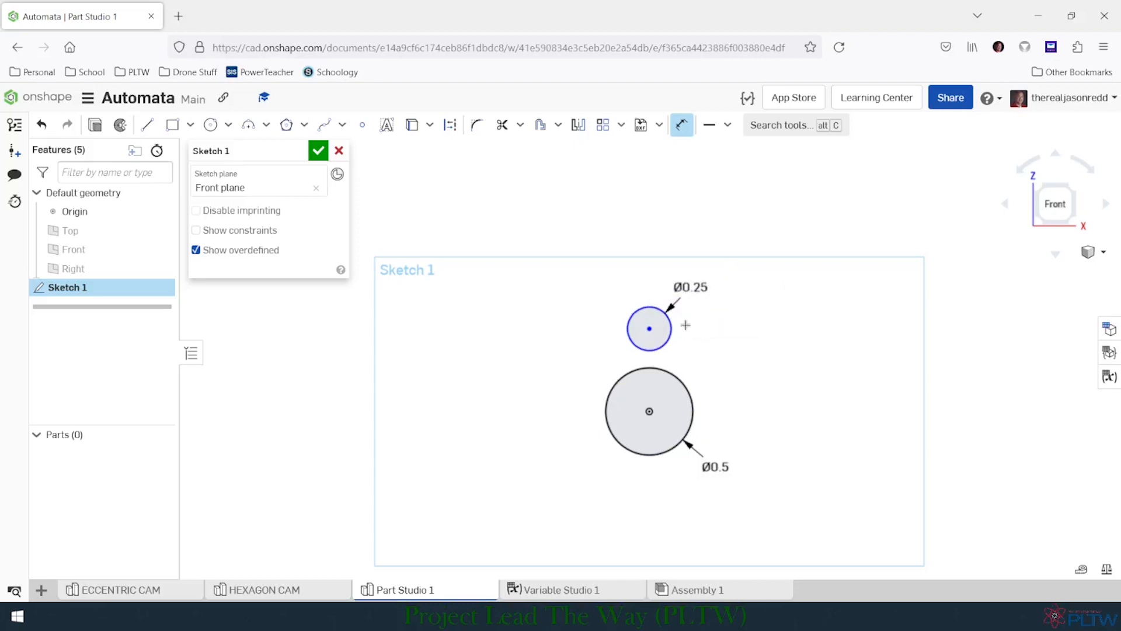
pyautogui.press('Escape')
# - Dimension the vertical distance between the two circle centres as #Dia/2
pyautogui.scroll(1, 695, 351)
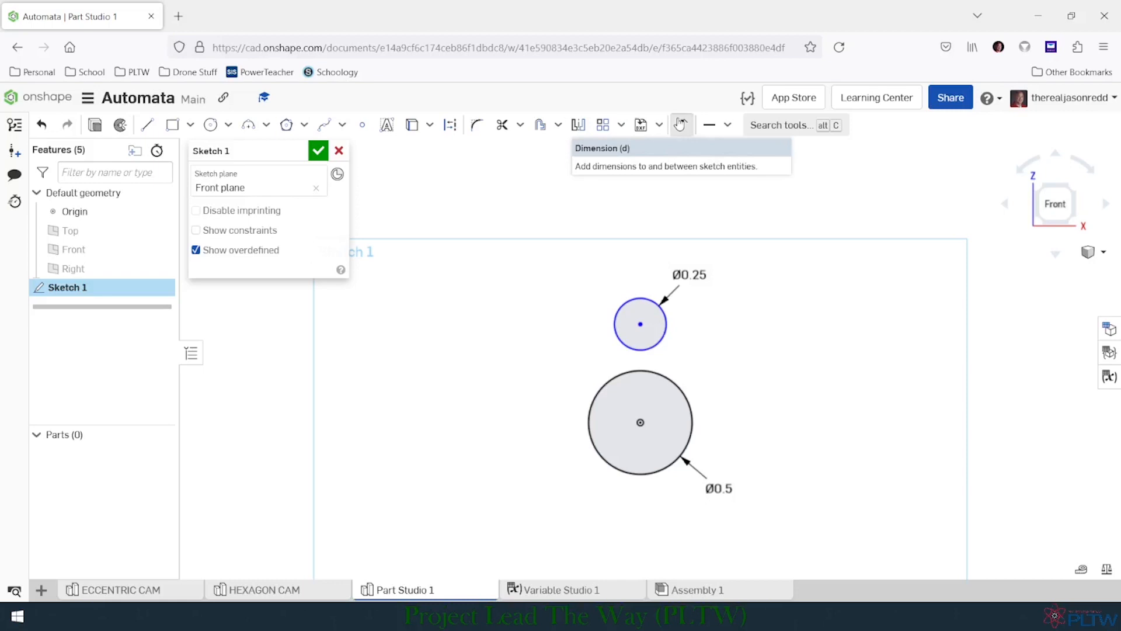
pyautogui.click(681, 125)
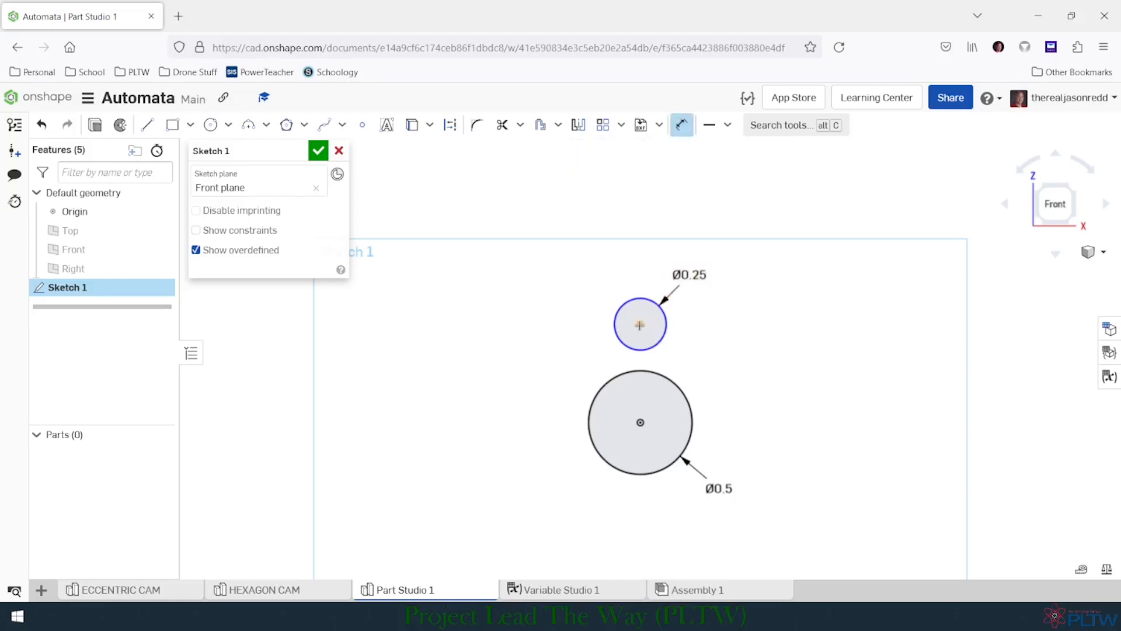
pyautogui.click(640, 425)
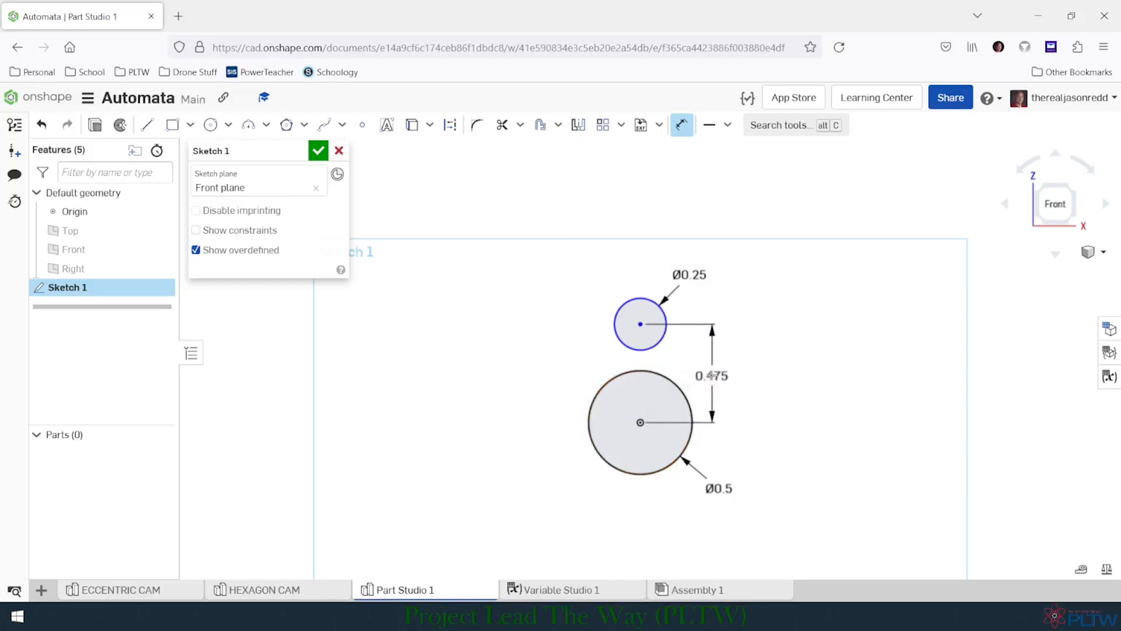
pyautogui.click(712, 370)
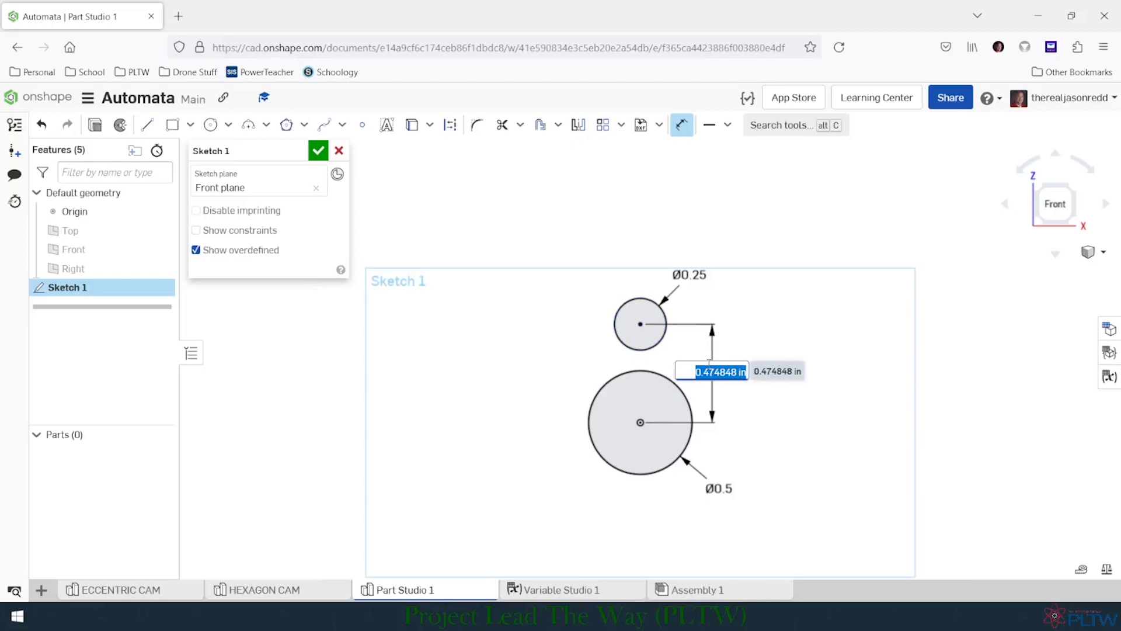
pyautogui.write('Dia')
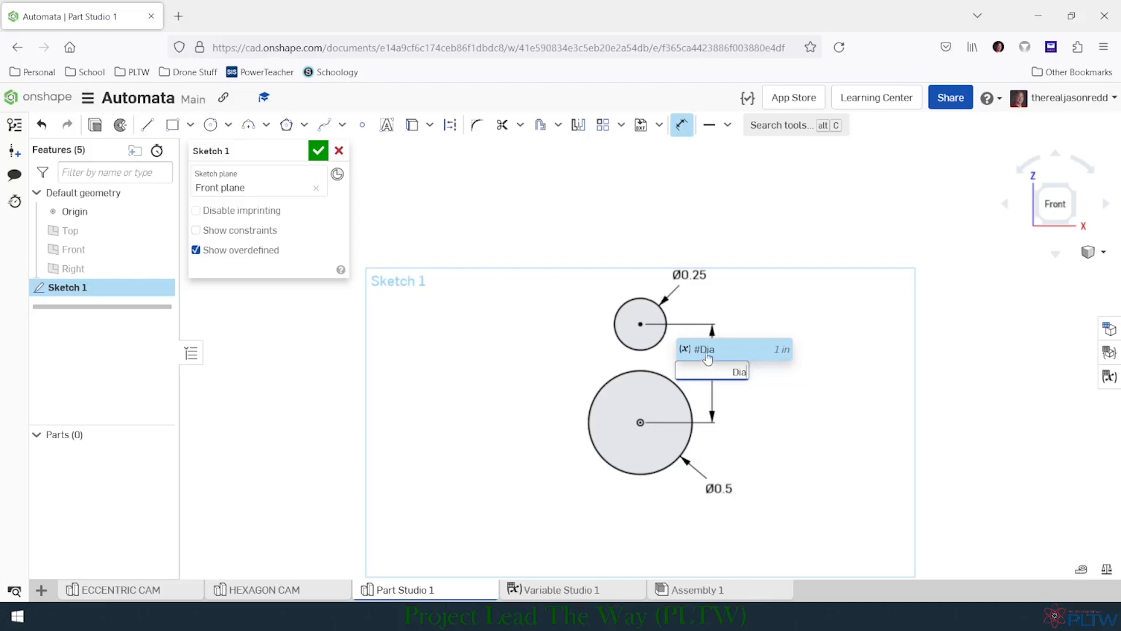
pyautogui.click(706, 348)
pyautogui.write('/')
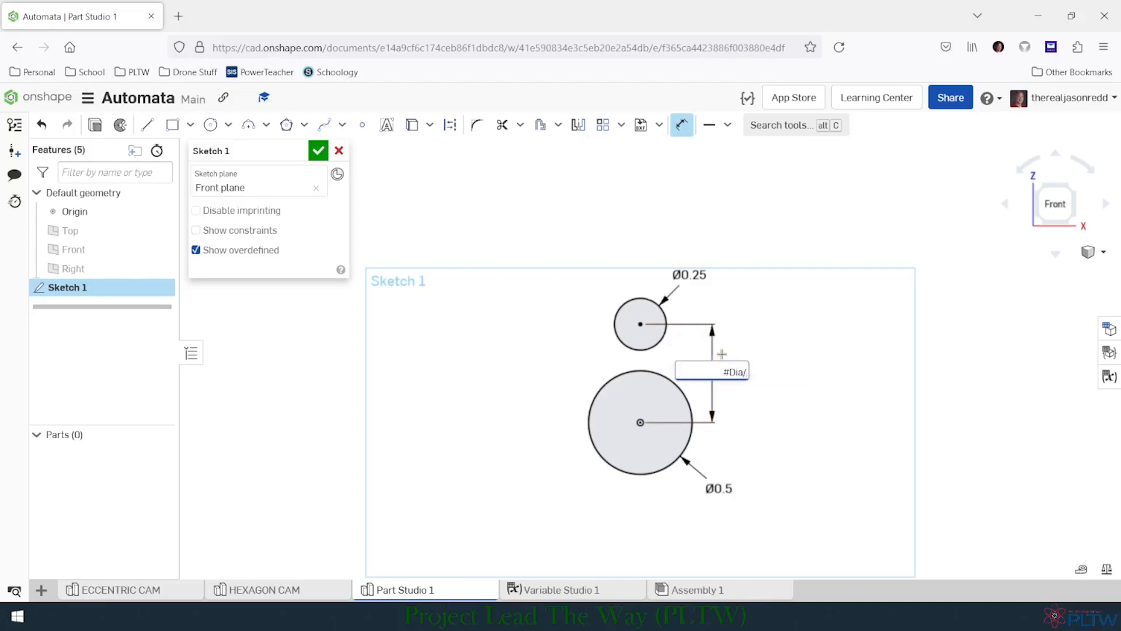
pyautogui.write('2')
pyautogui.press('Return')
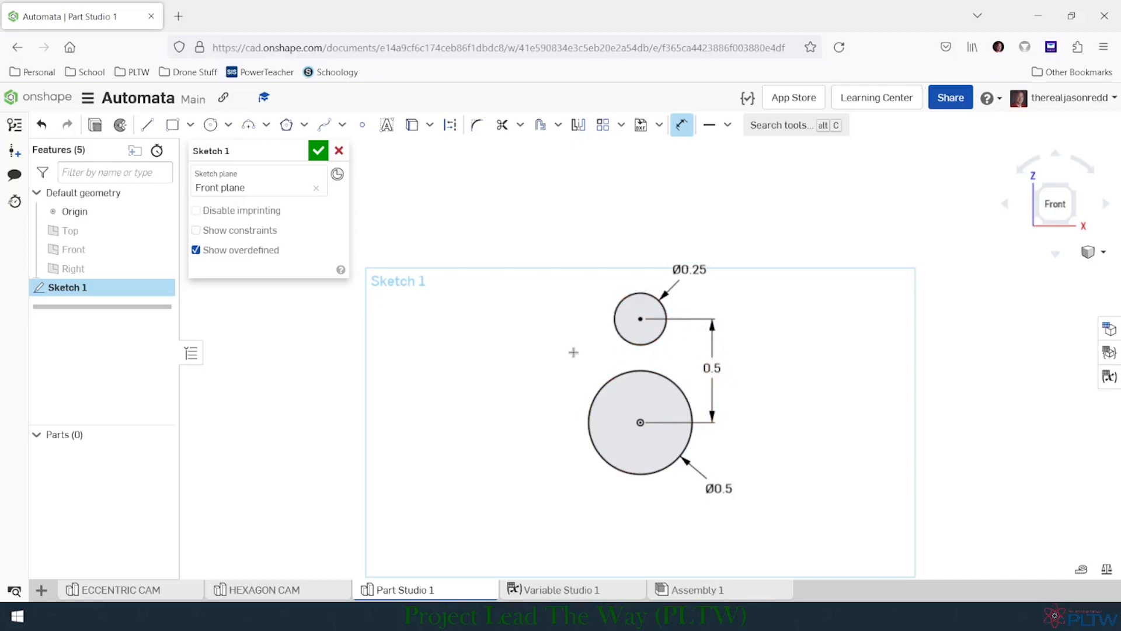
# - Sketch two separate slanted lines flanking the circles, one on each side, with the right-hand line about 0.9 in long
pyautogui.click(151, 121)
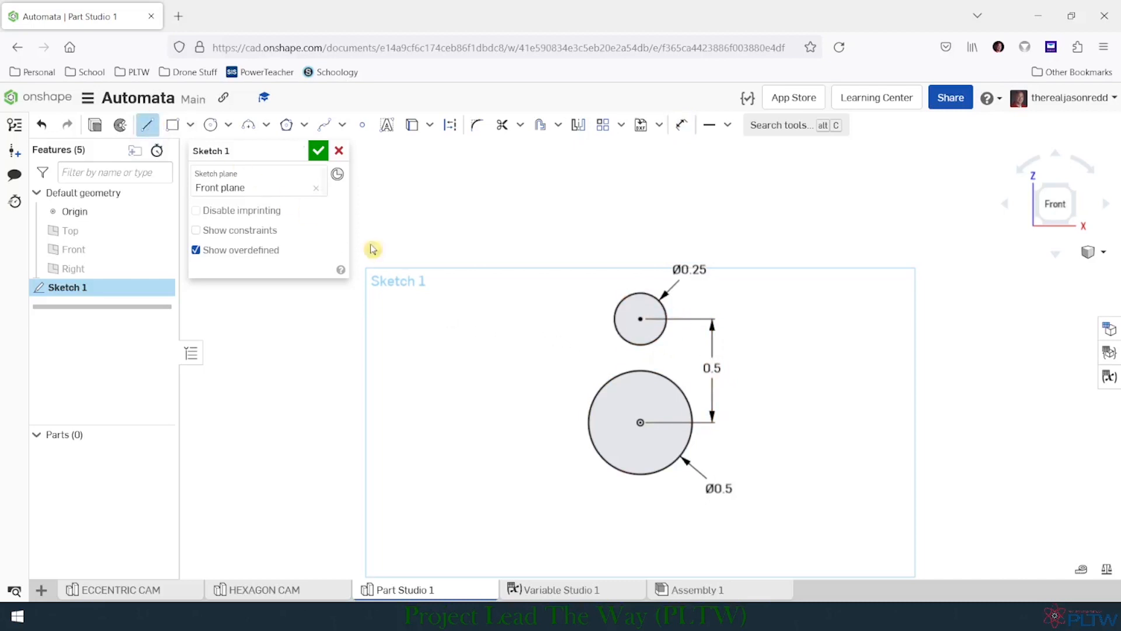
pyautogui.click(609, 275)
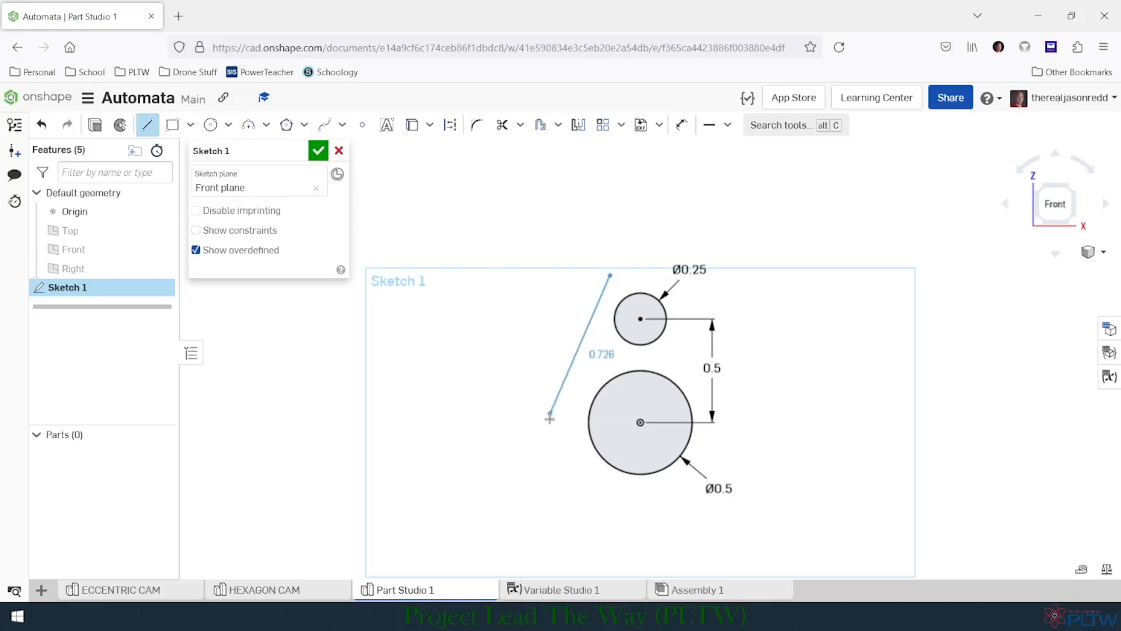
pyautogui.click(545, 441)
pyautogui.press('Escape')
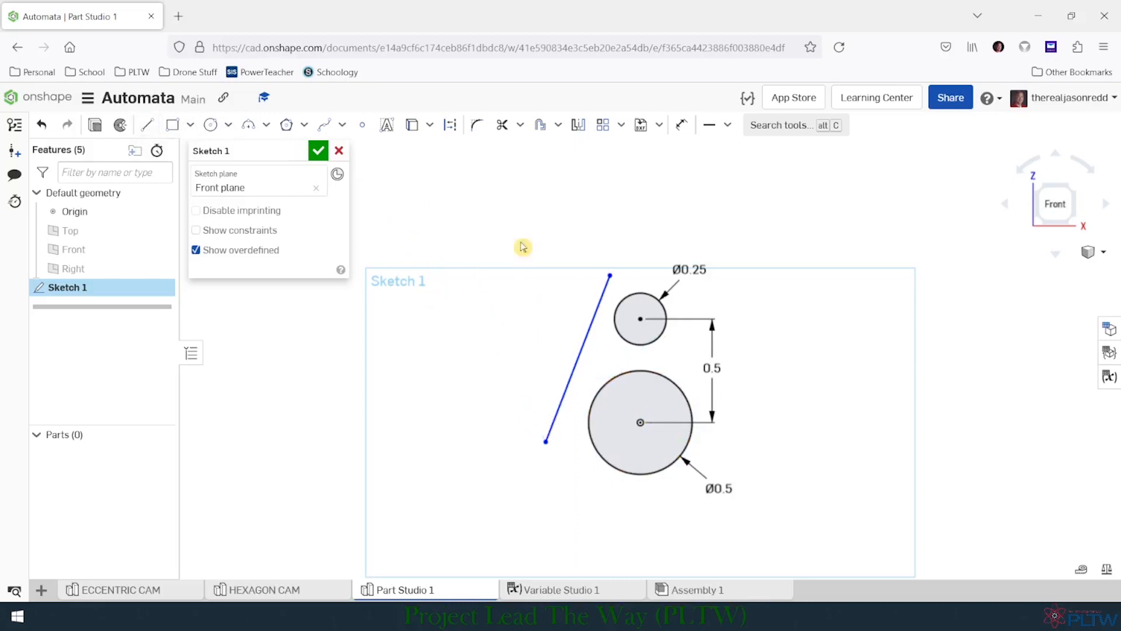
pyautogui.press('l')
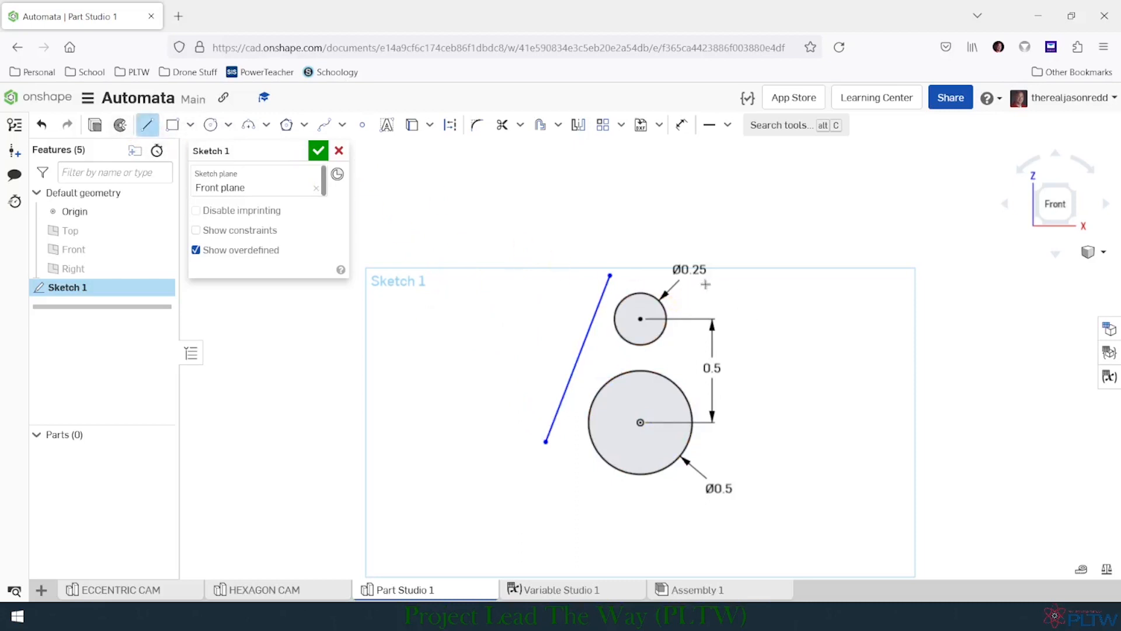
pyautogui.click(697, 288)
pyautogui.click(754, 466)
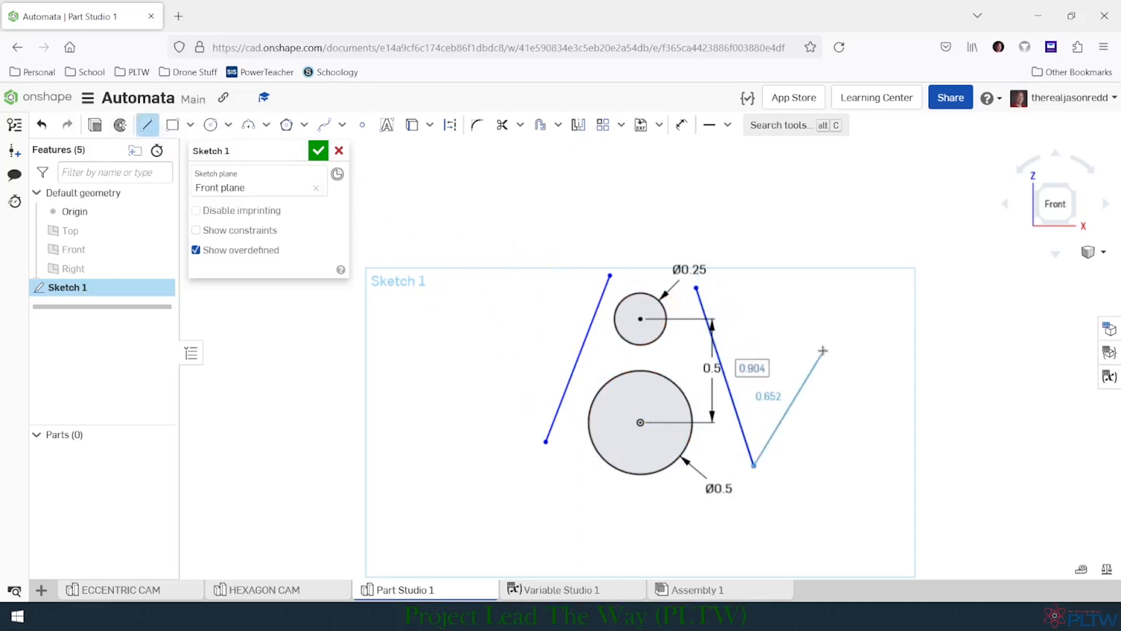
pyautogui.press('Escape')
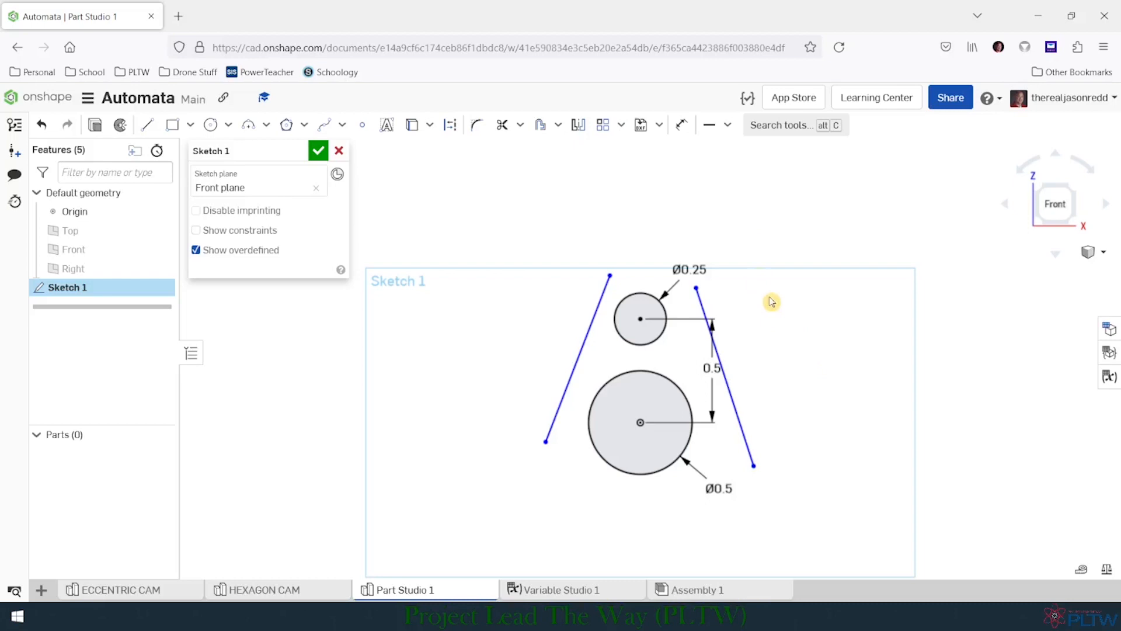
pyautogui.click(728, 125)
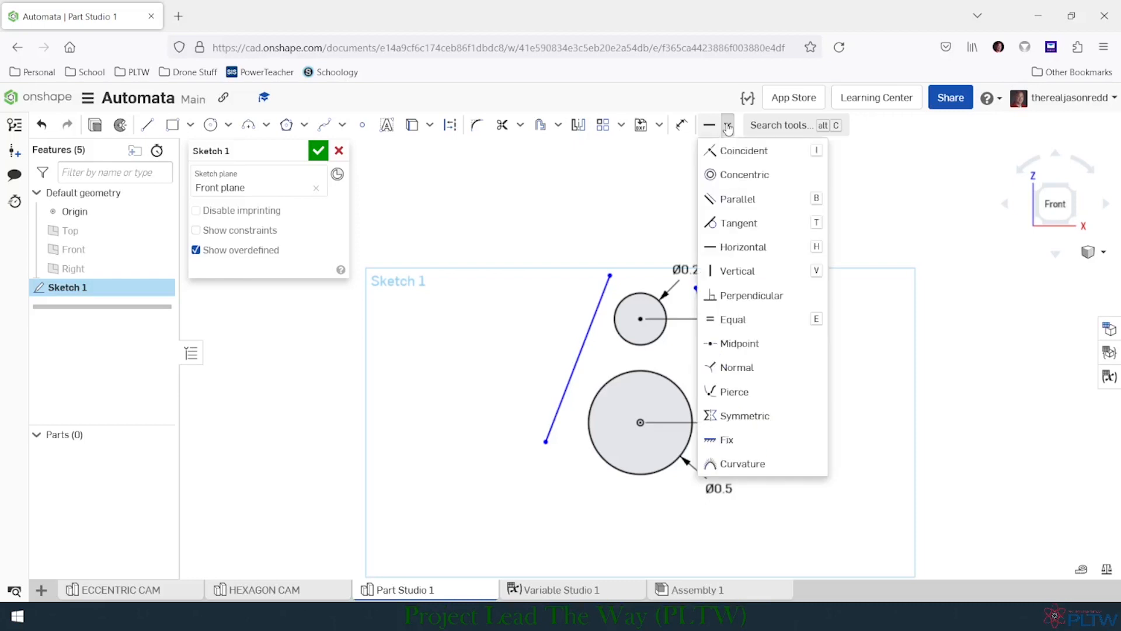
pyautogui.click(755, 272)
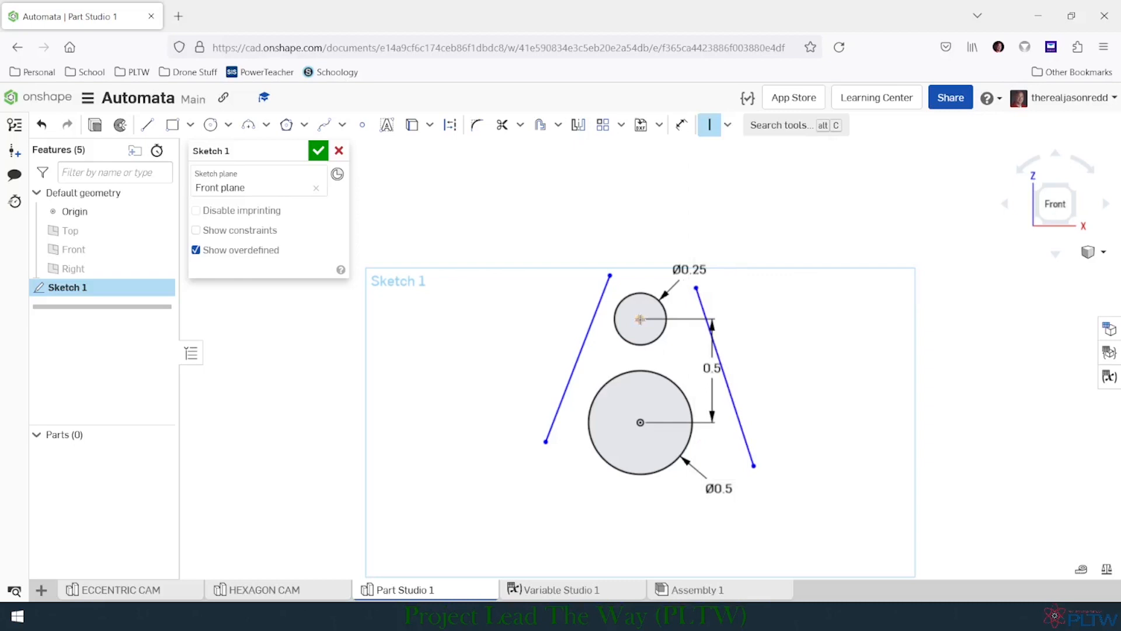
pyautogui.press('d')
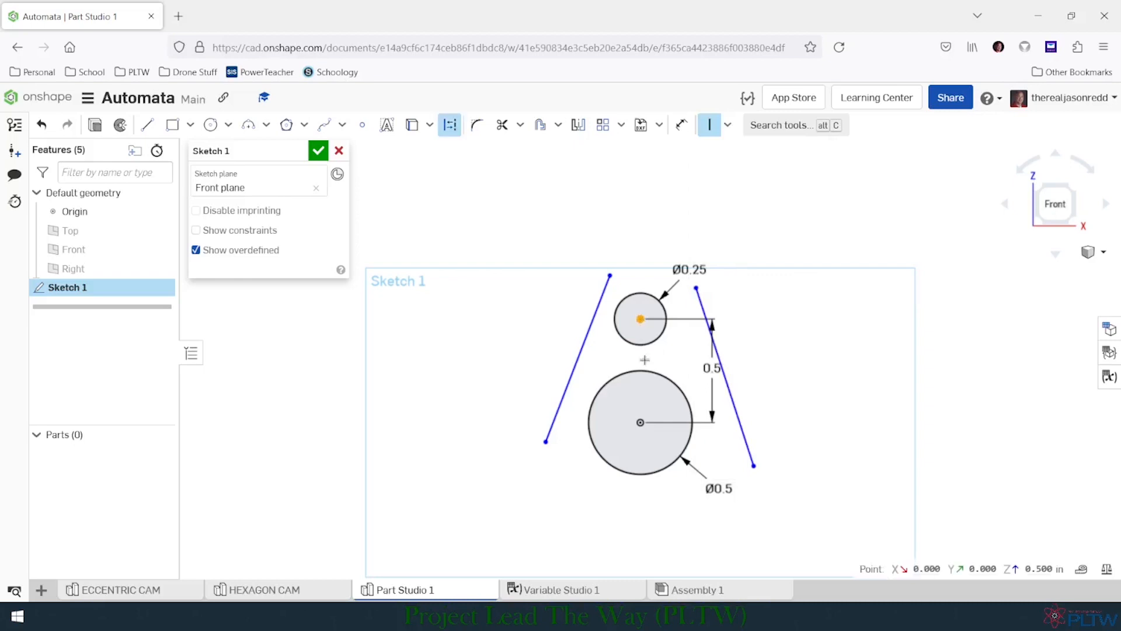
pyautogui.press('Escape')
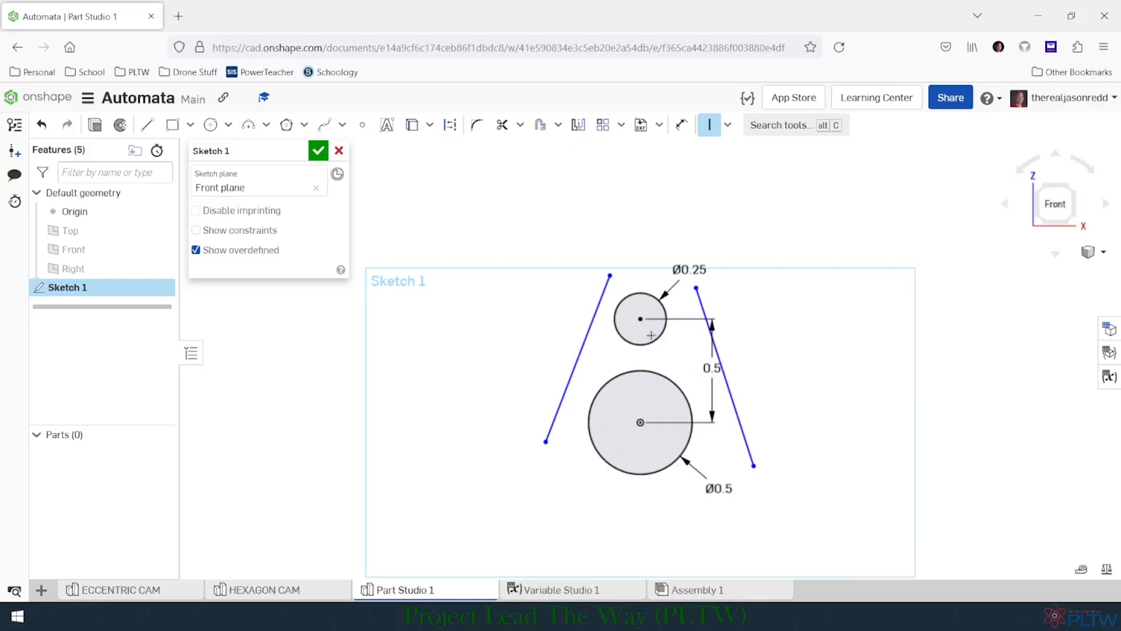
# - Make the left slanted line tangent to both the upper and the lower circle
pyautogui.click(729, 125)
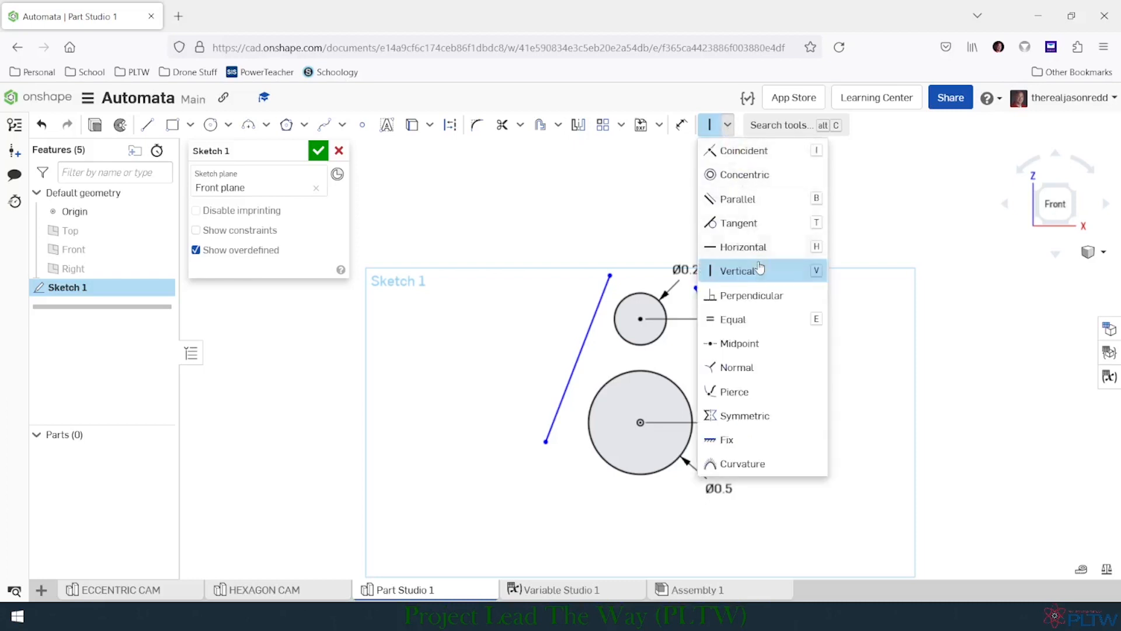
pyautogui.click(731, 223)
pyautogui.click(655, 285)
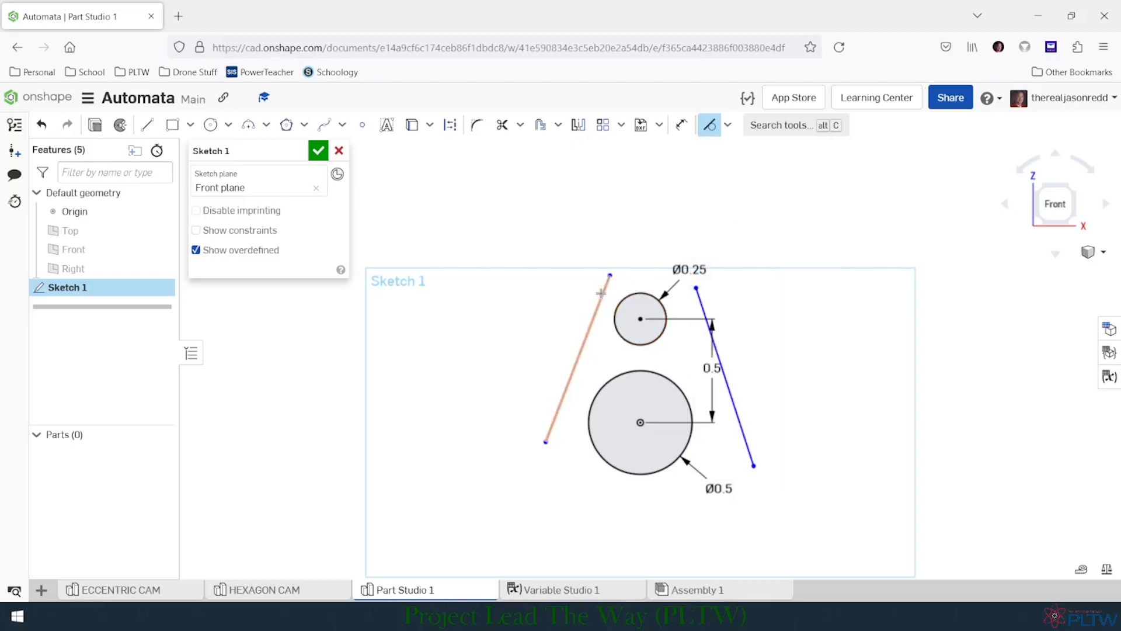
pyautogui.click(601, 293)
pyautogui.click(620, 302)
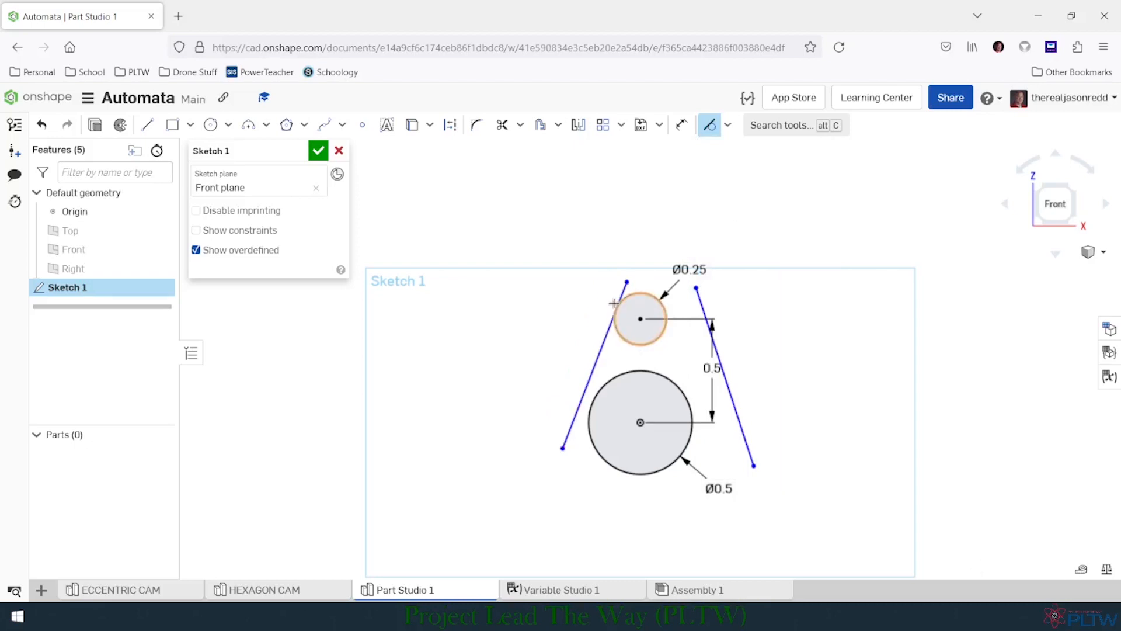
pyautogui.click(599, 392)
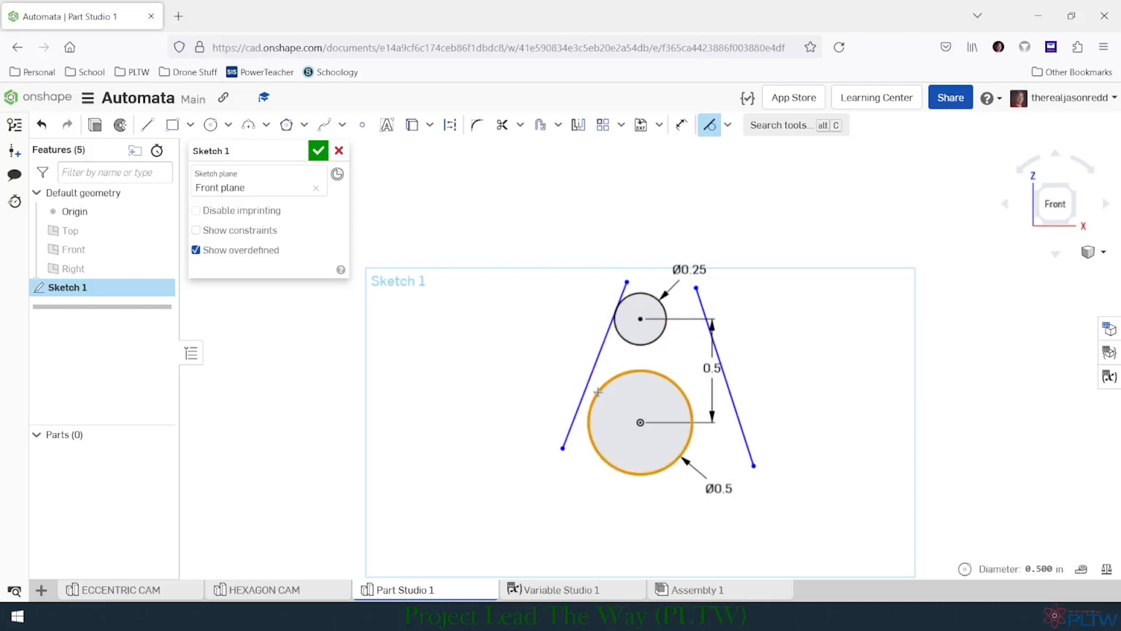
pyautogui.click(591, 377)
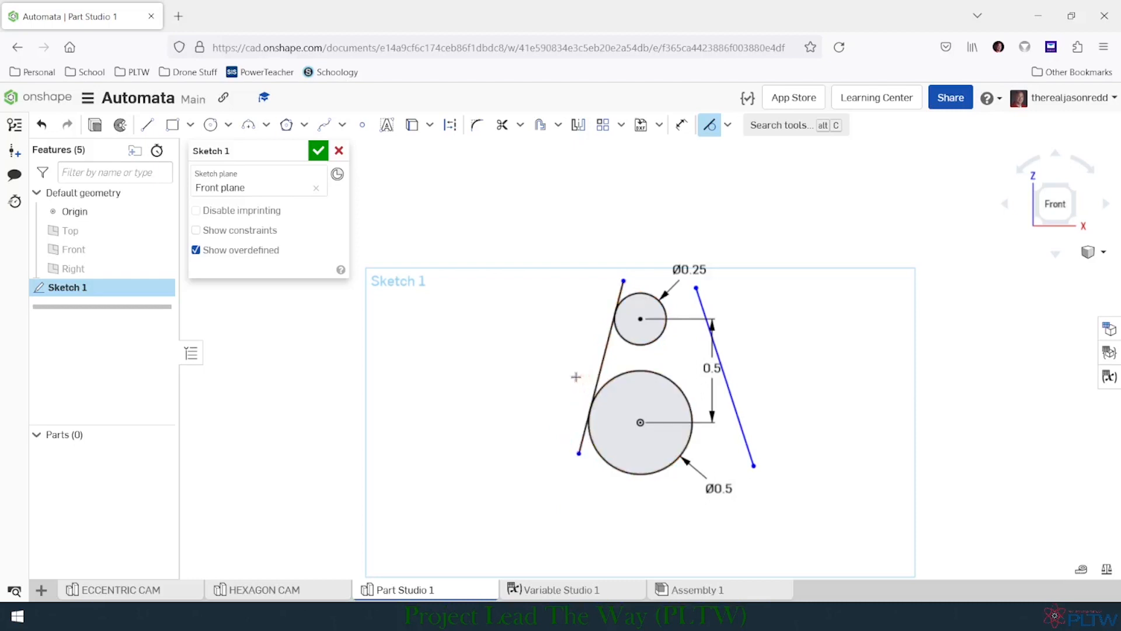
# - Make the right slanted line tangent to both the upper and the lower circle
pyautogui.click(696, 301)
pyautogui.click(664, 309)
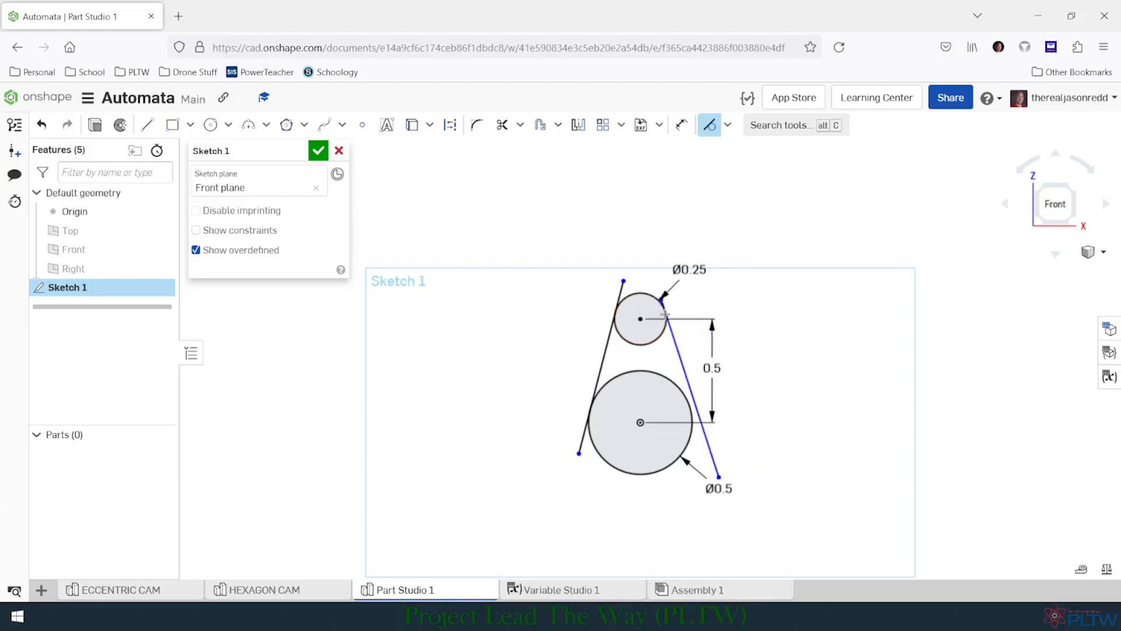
pyautogui.click(695, 399)
pyautogui.click(682, 393)
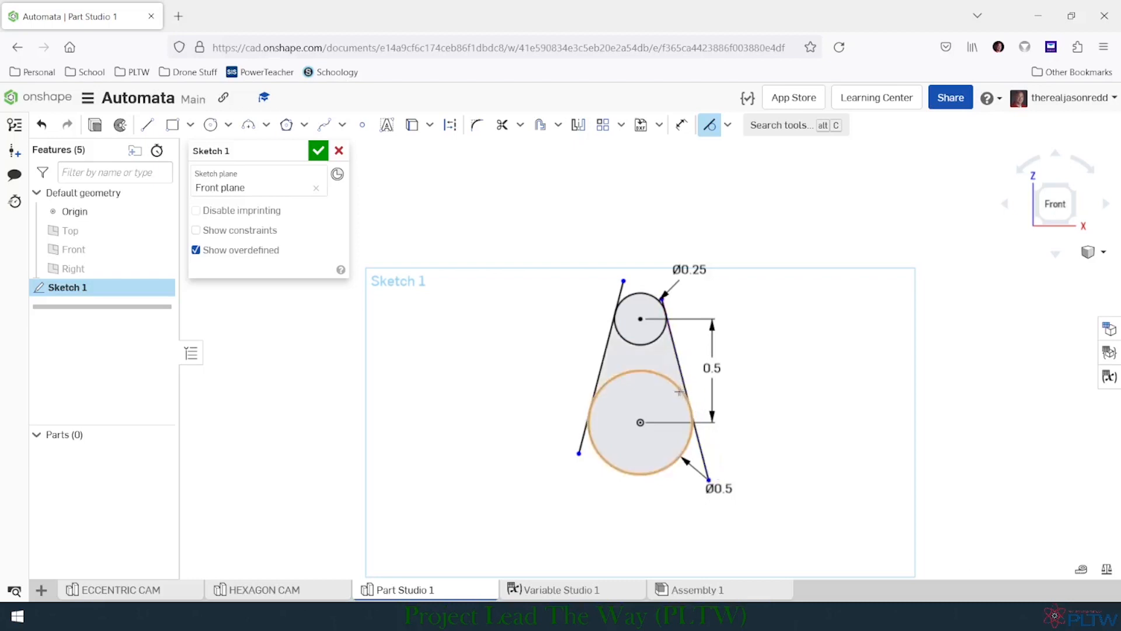
pyautogui.press('Escape')
# - Trim the line ends beyond the tangent points and the inner arcs of both circles, leaving one closed cam outline
pyautogui.scroll(3, 643, 356)
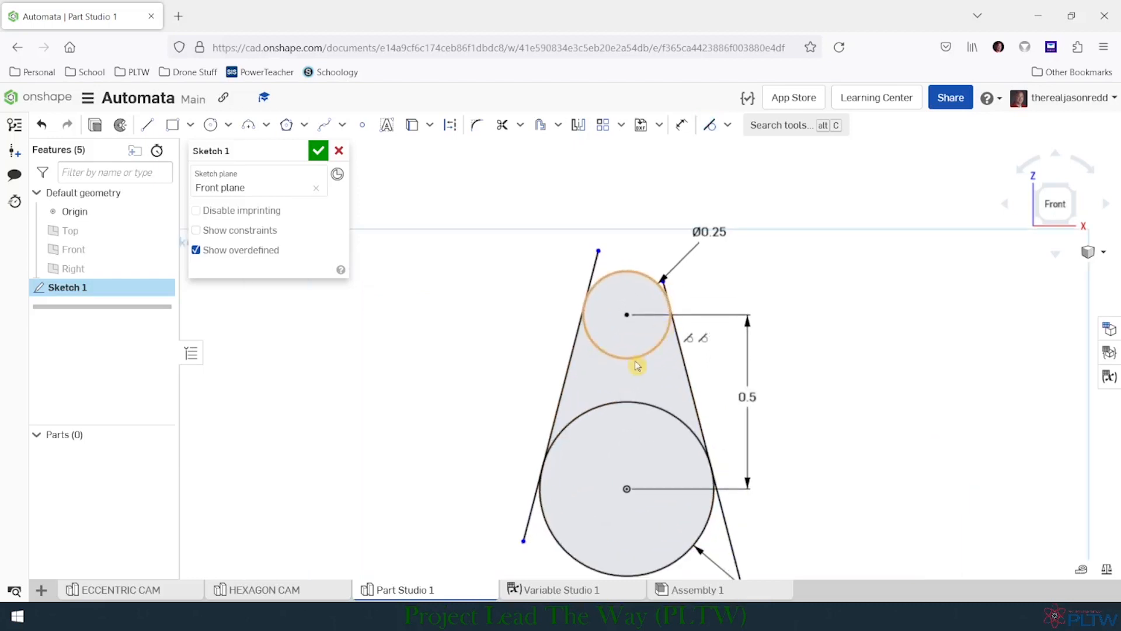
pyautogui.moveTo(633, 356); pyautogui.dragTo(609, 306, button='middle')
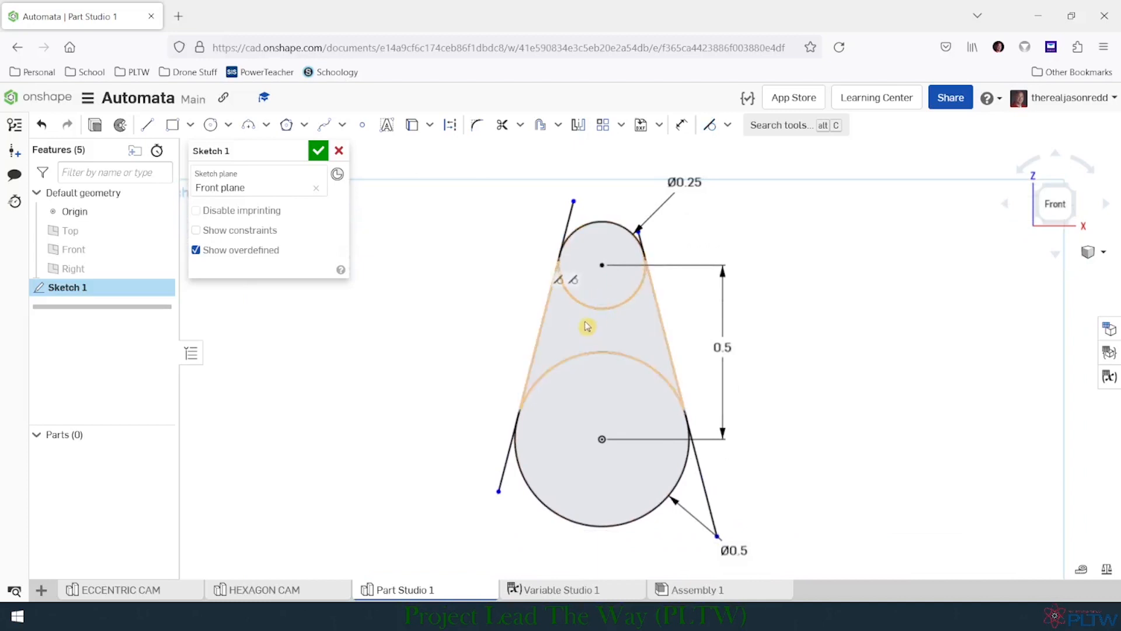
pyautogui.click(503, 124)
pyautogui.click(500, 471)
pyautogui.click(571, 214)
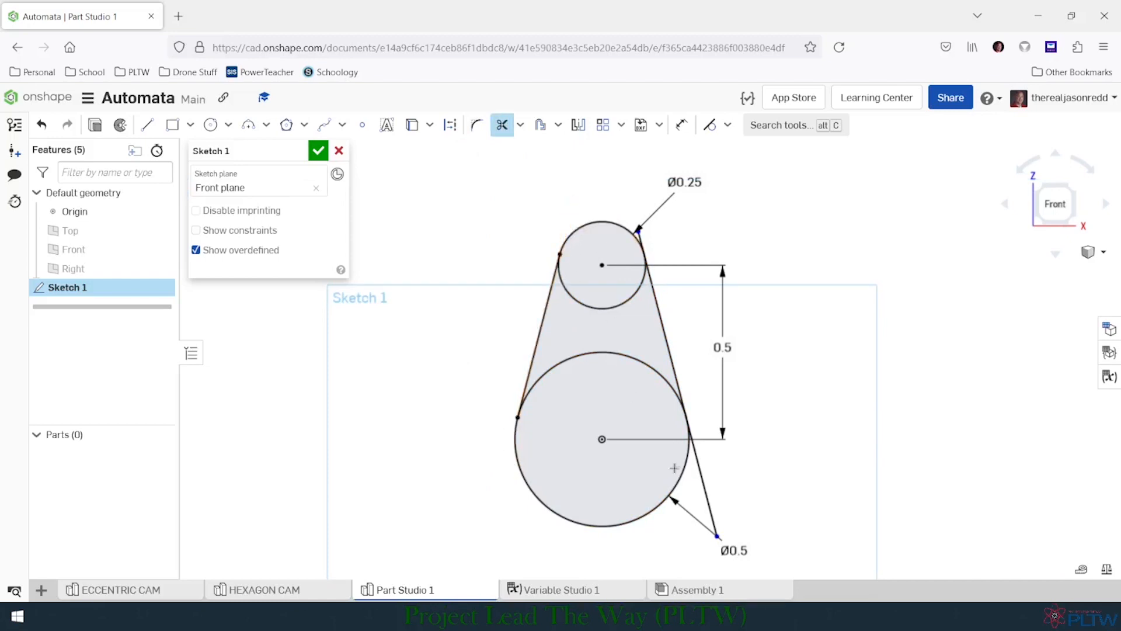
pyautogui.click(703, 484)
pyautogui.click(639, 229)
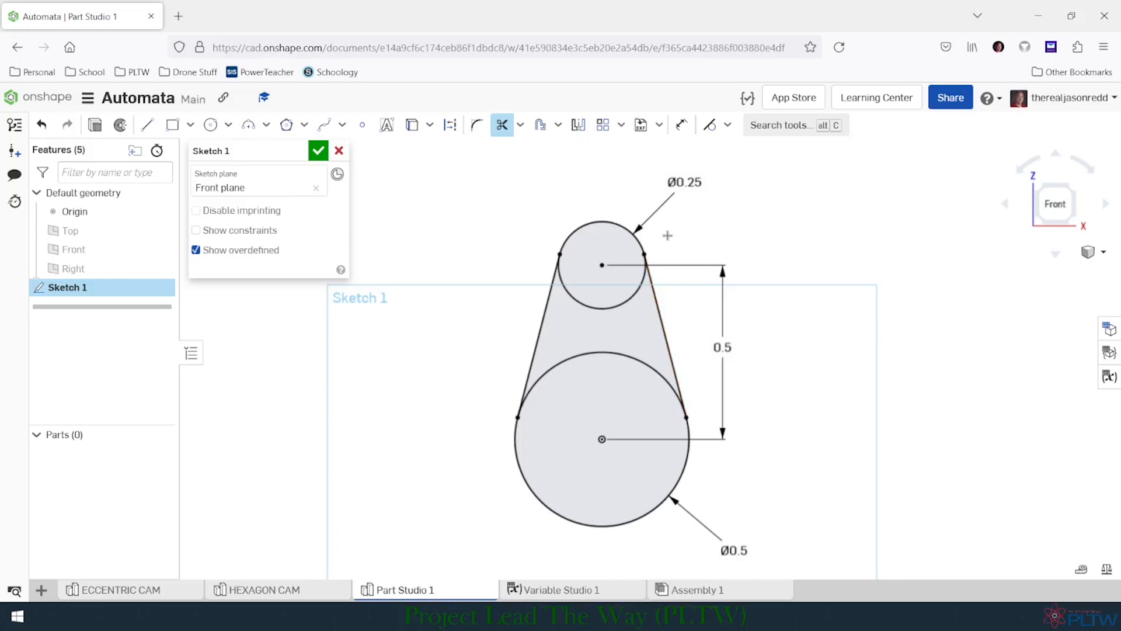
pyautogui.click(631, 297)
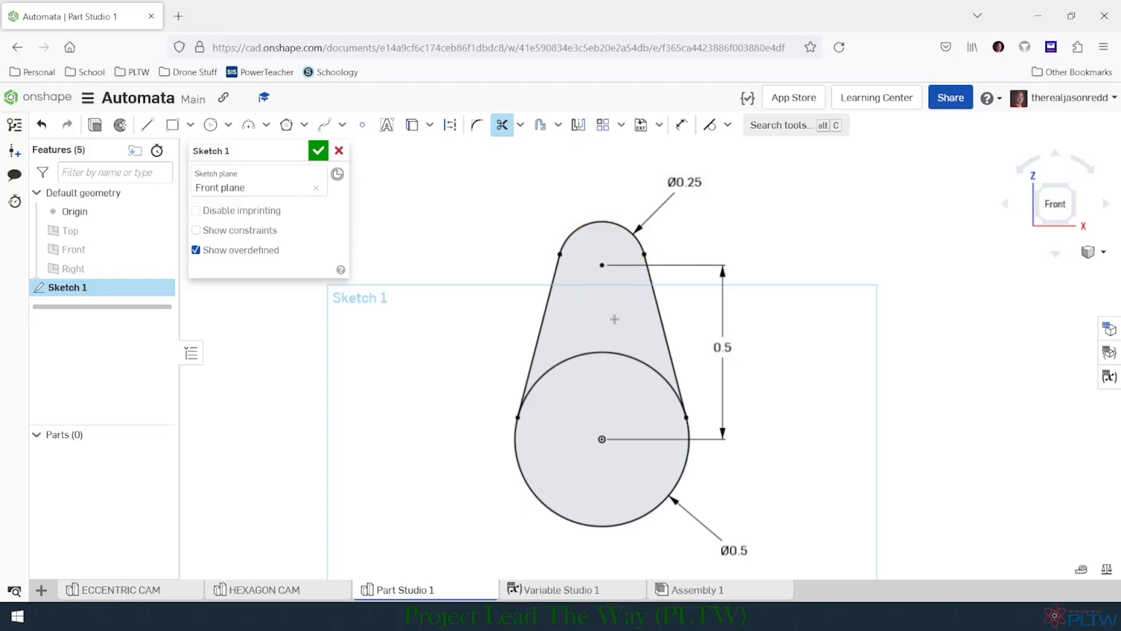
pyautogui.click(608, 353)
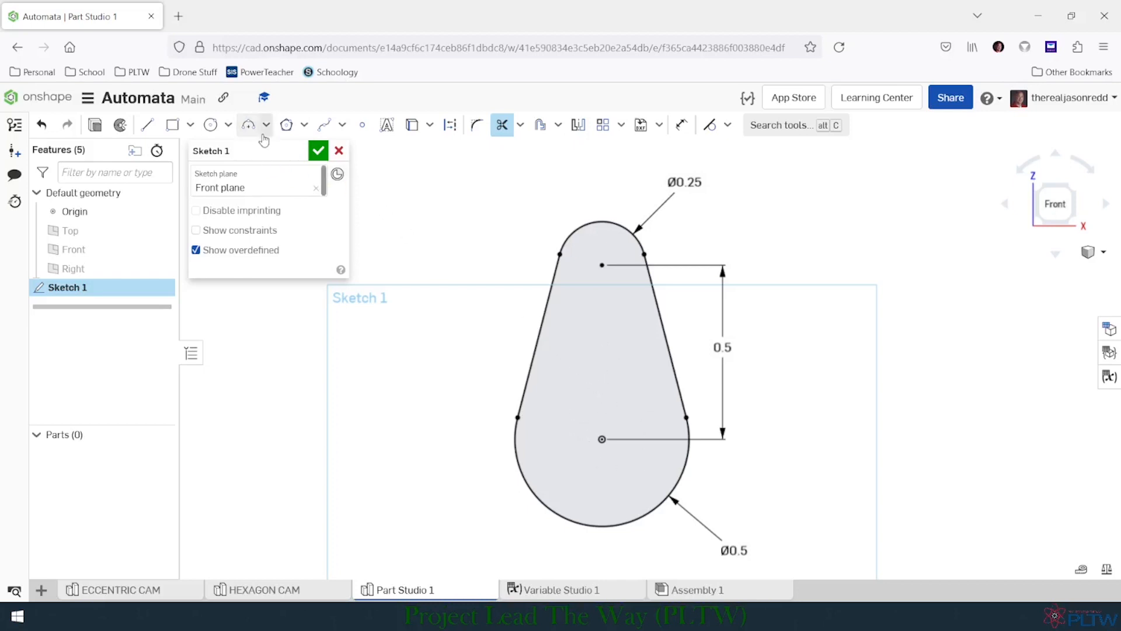
# - Sketch a four-sided inscribed polygon centred on the origin, about 0.15 in across, with its upper and lower sides horizontal
pyautogui.click(304, 124)
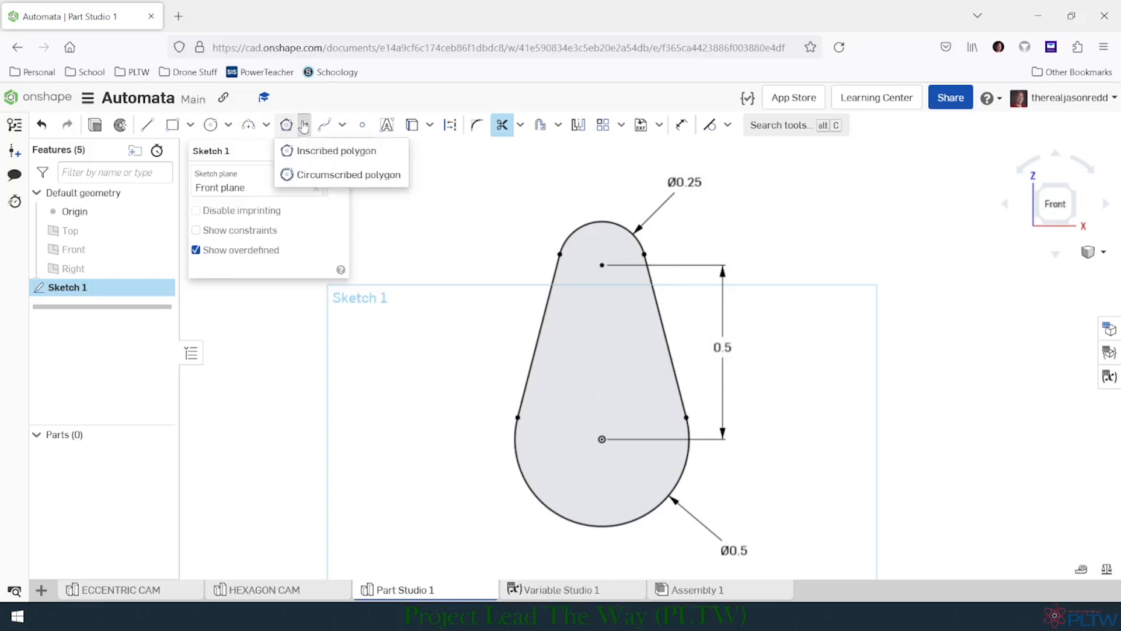
pyautogui.click(294, 151)
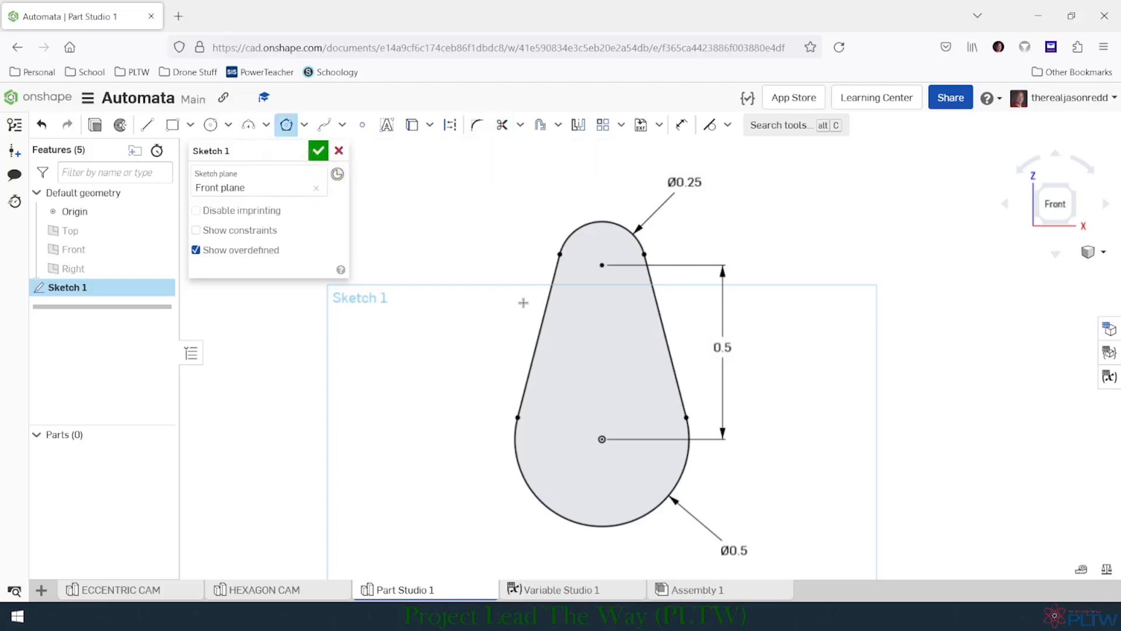
pyautogui.click(603, 438)
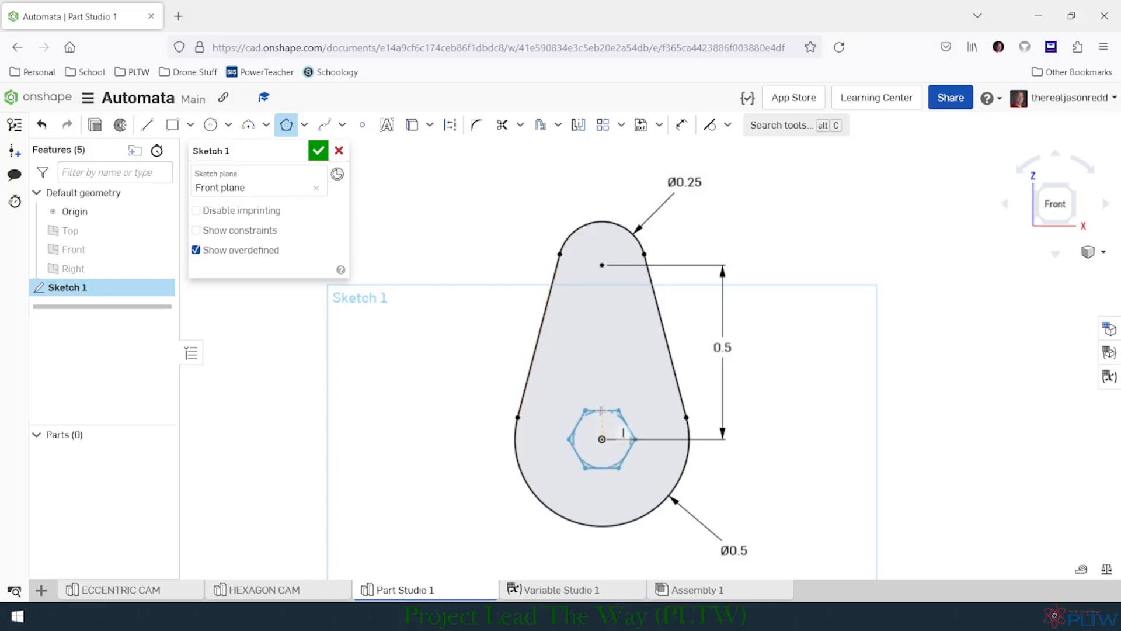
pyautogui.click(601, 413)
pyautogui.scroll(-2, 600, 414)
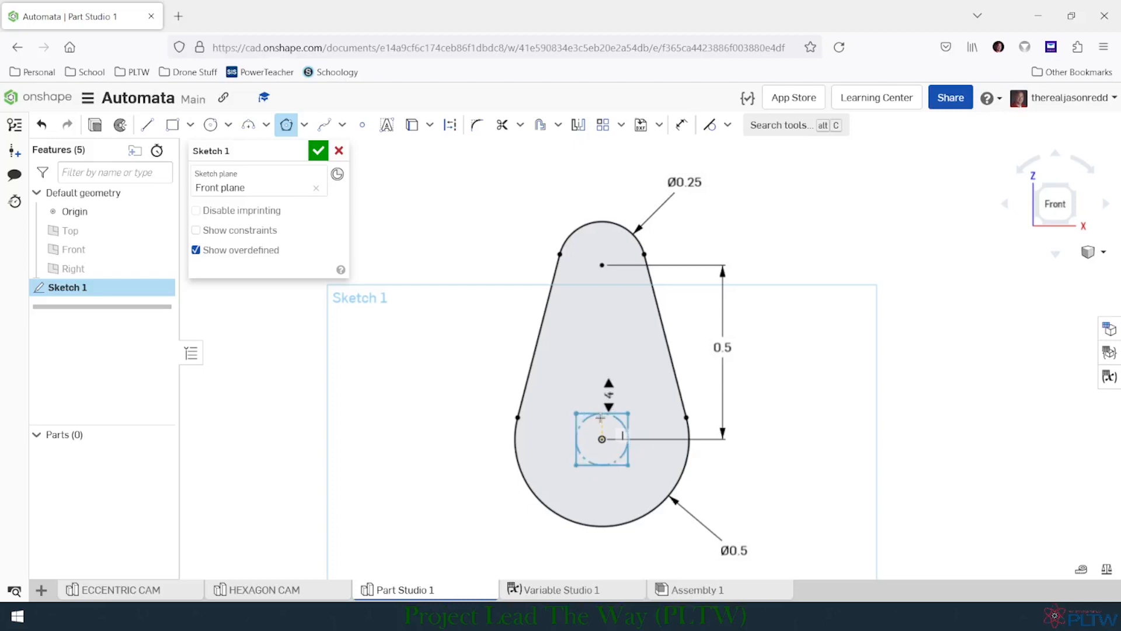
pyautogui.click(600, 417)
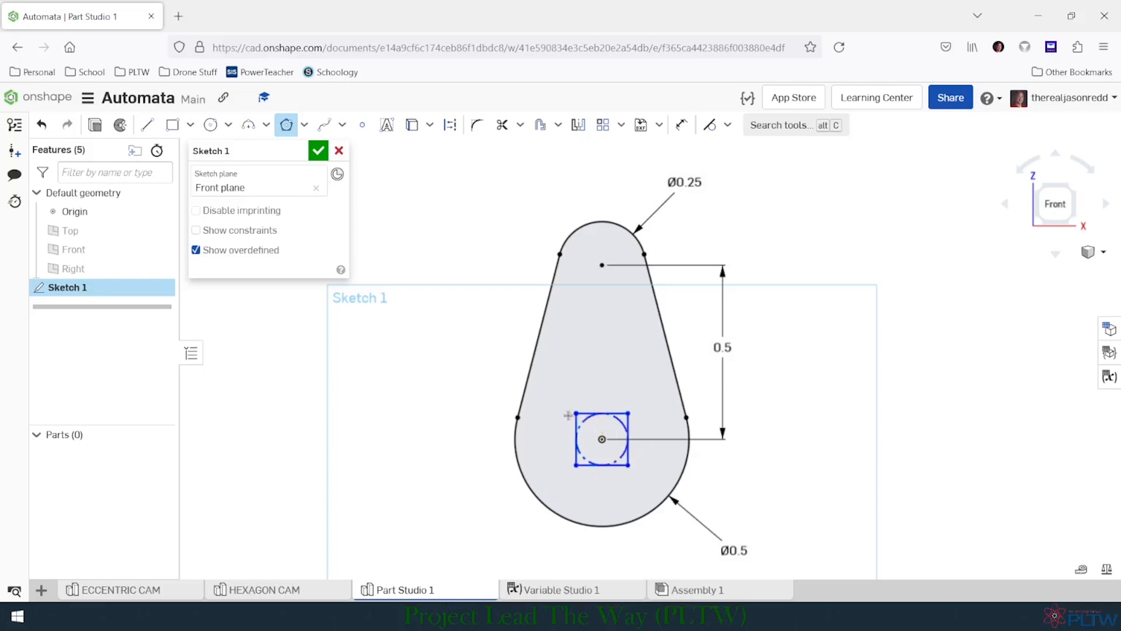
# - Dimension the diameter of the square's construction circle as #Hole and finish the sketch
pyautogui.click(681, 126)
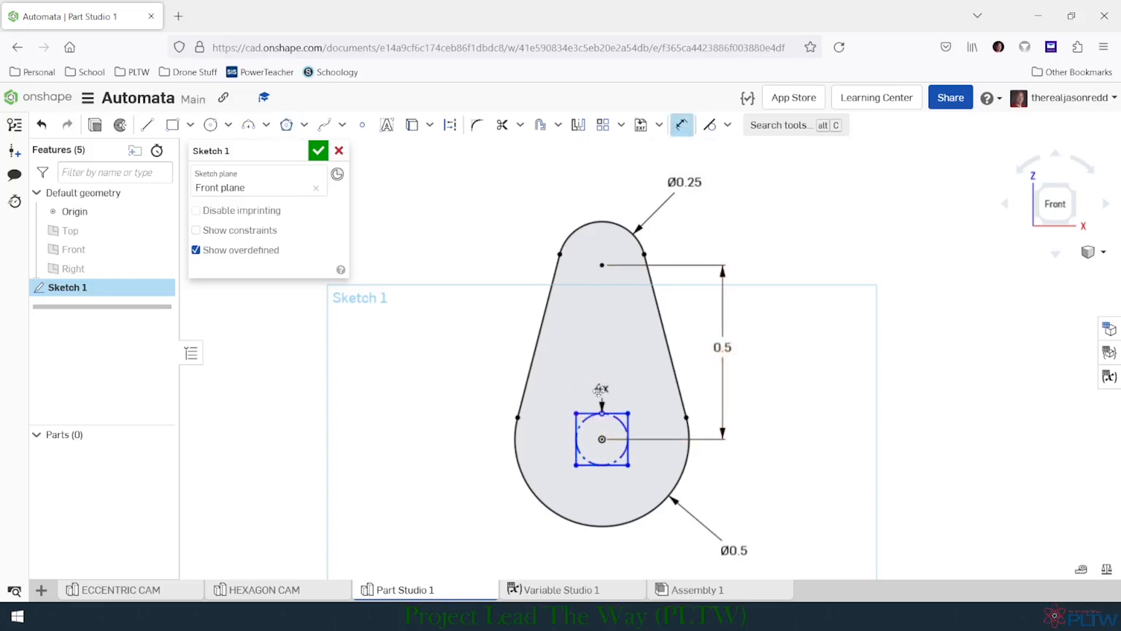
pyautogui.click(582, 420)
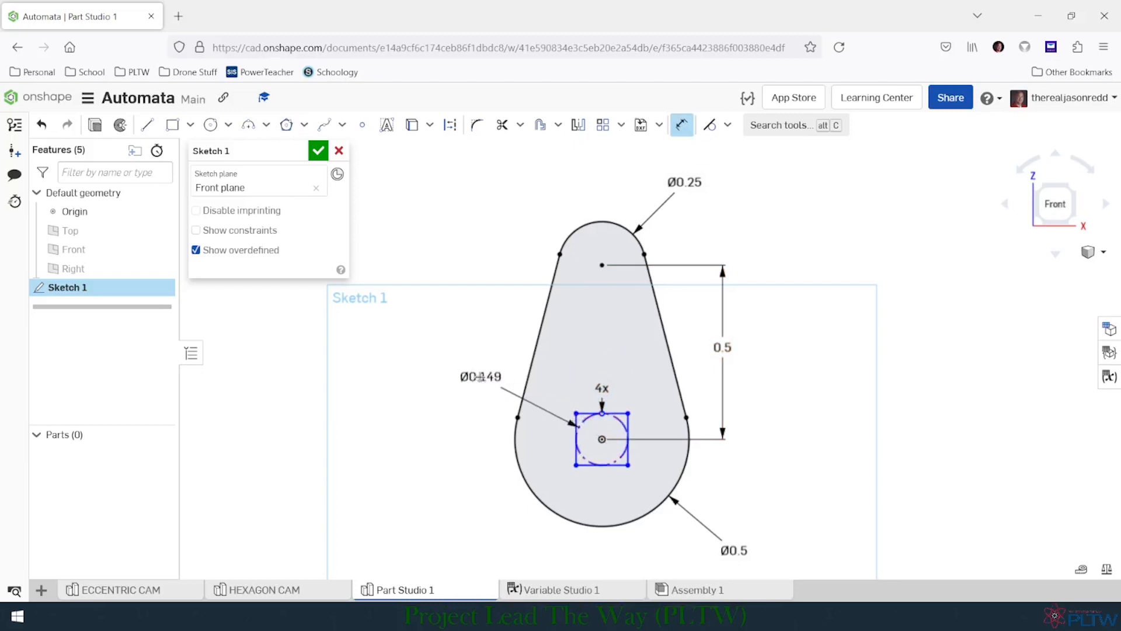
pyautogui.click(480, 377)
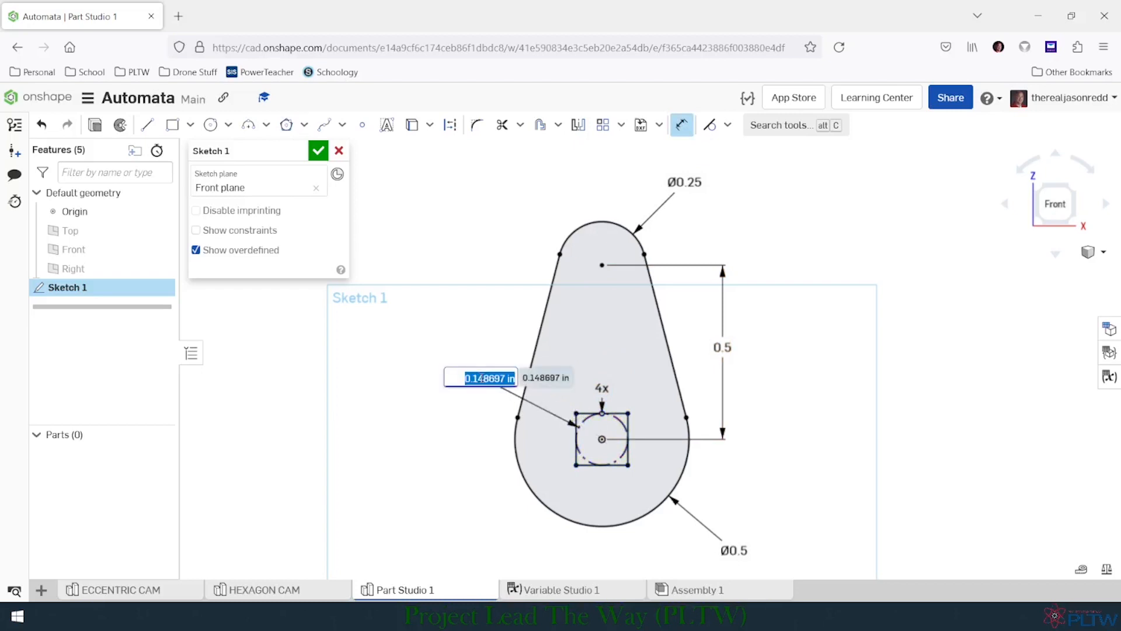
pyautogui.write('#Ho')
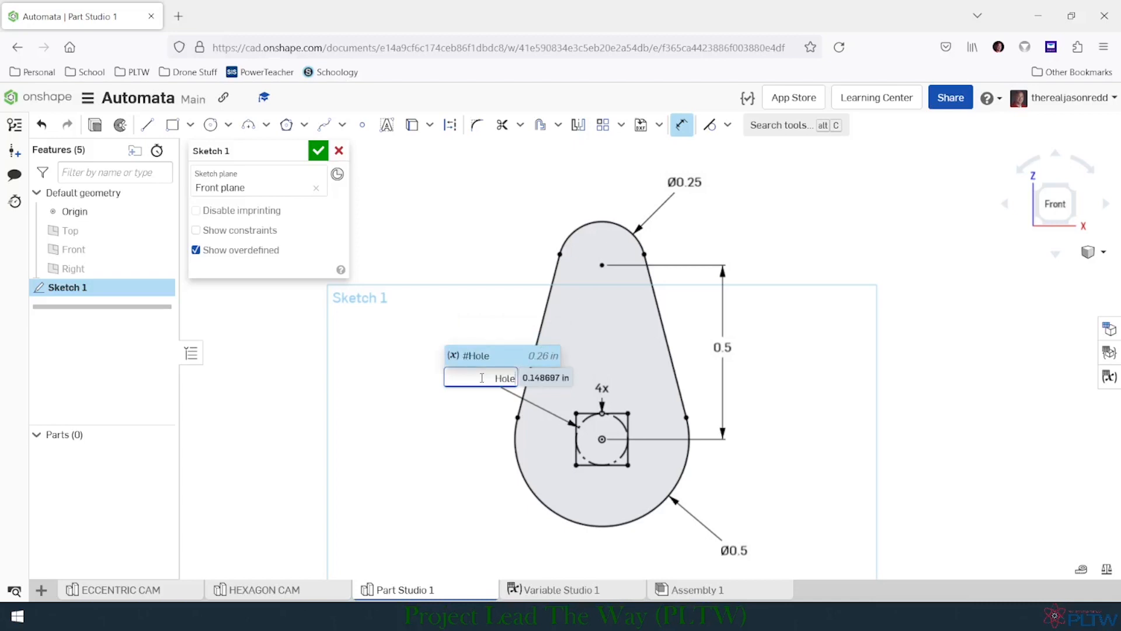
pyautogui.write('le')
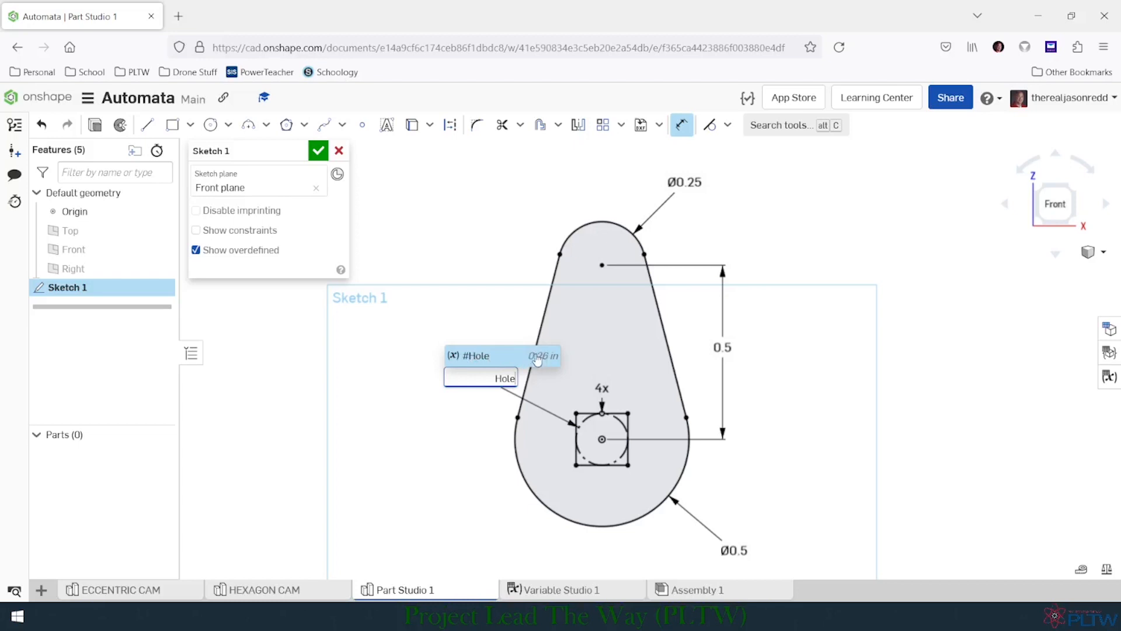
pyautogui.click(505, 360)
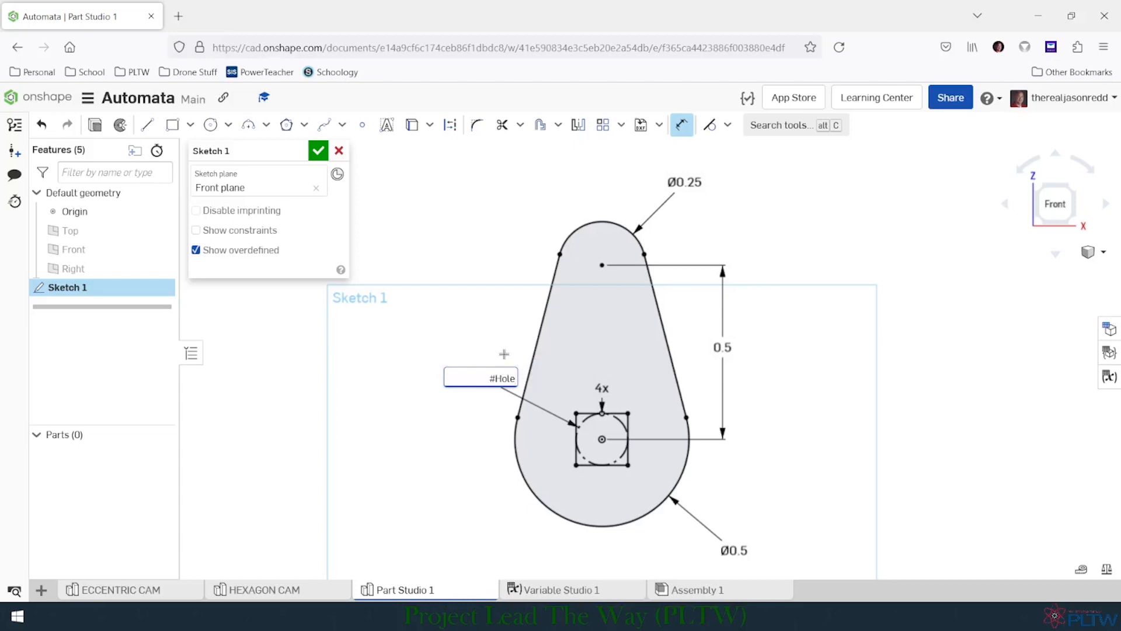
pyautogui.press('Return')
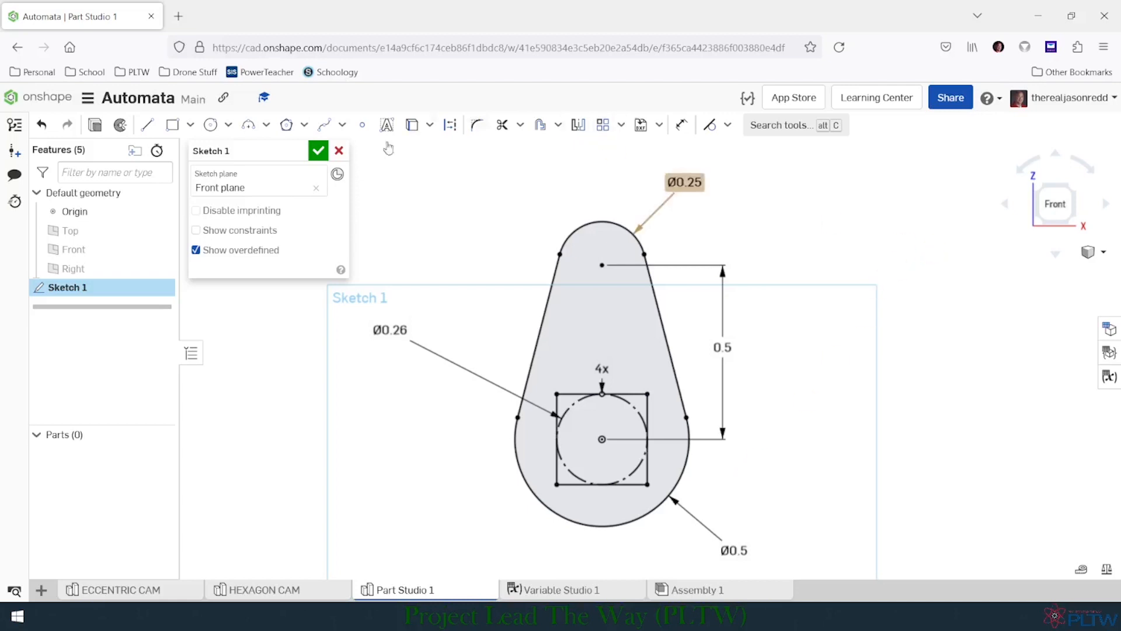
pyautogui.click(319, 152)
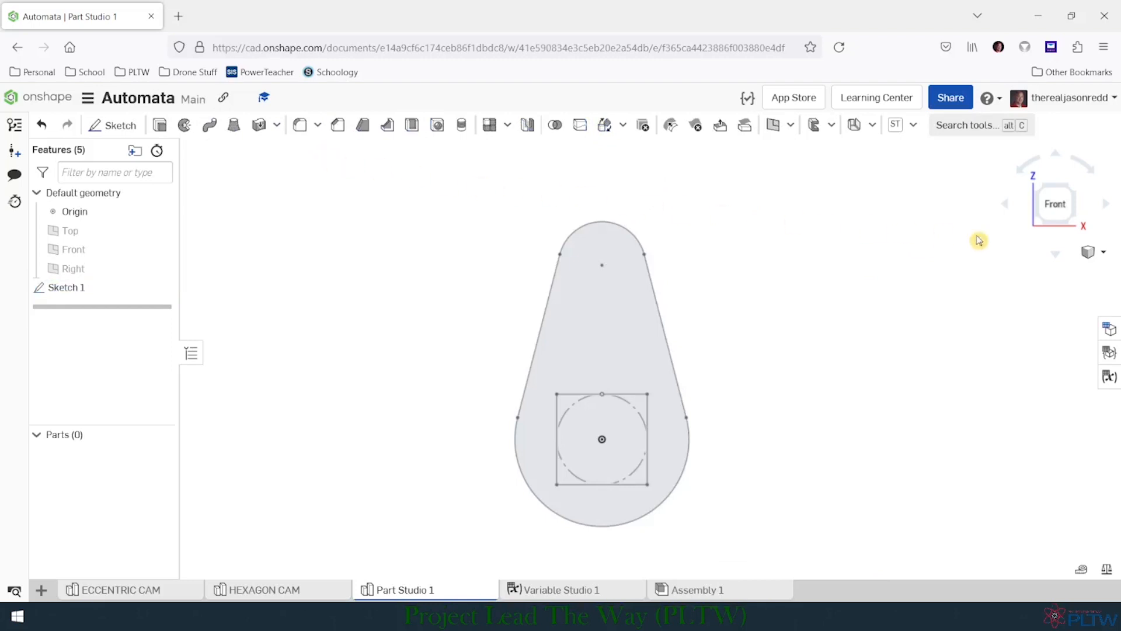
# - Extrude the cam region surrounding the square opening as a new solid 0.25 in deep, and hide the origin
pyautogui.click(1104, 253)
pyautogui.click(1021, 272)
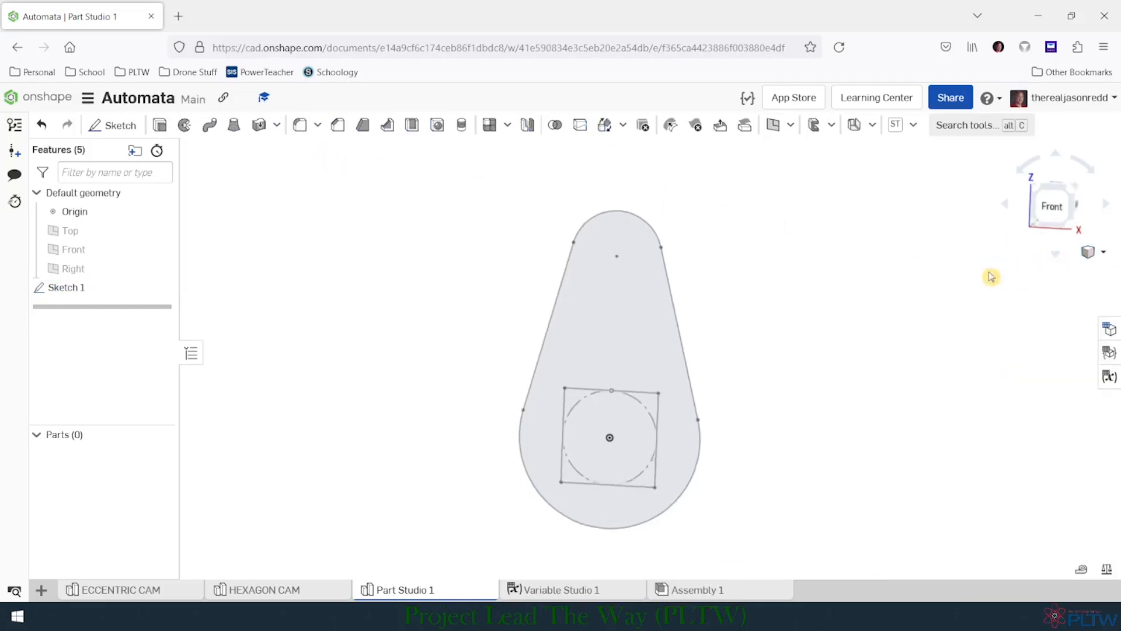
pyautogui.click(159, 125)
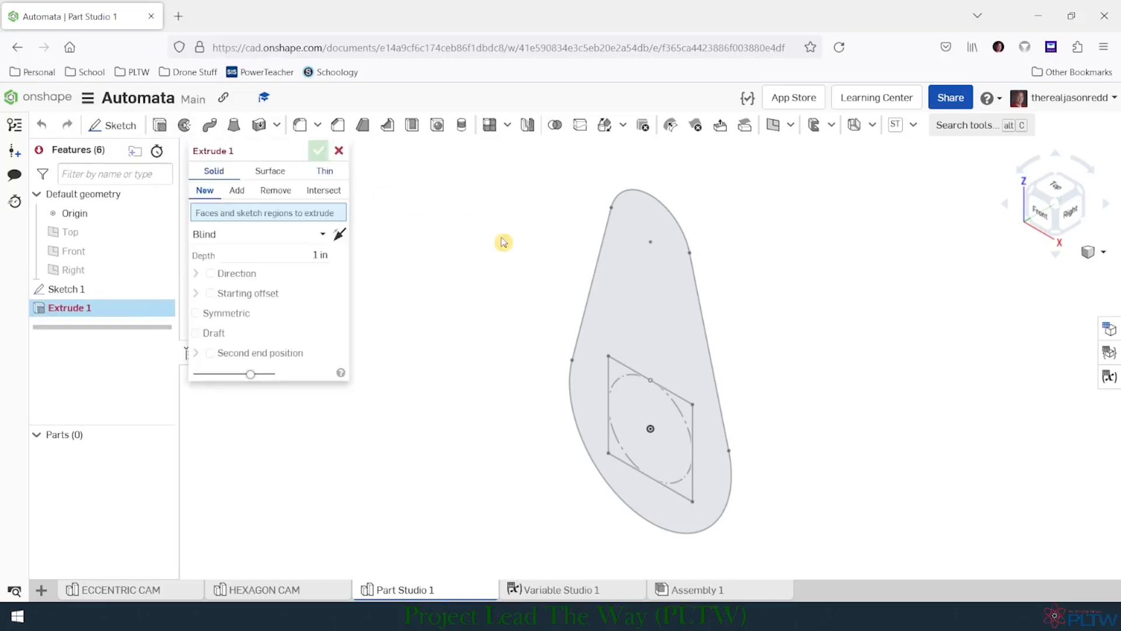
pyautogui.click(634, 289)
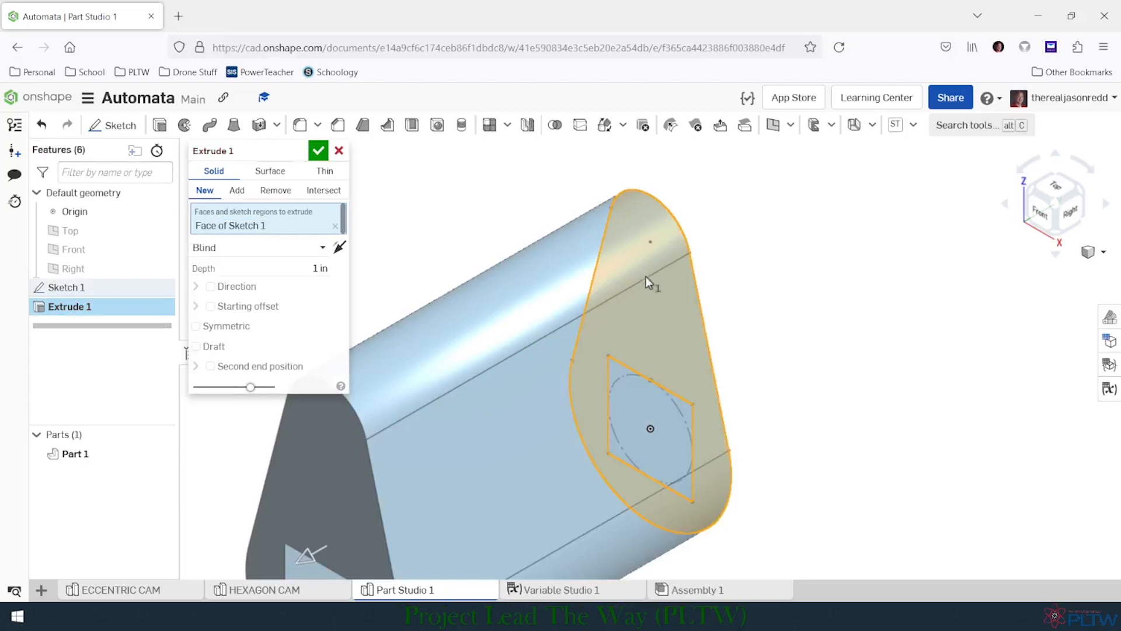
pyautogui.scroll(-3, 609, 340)
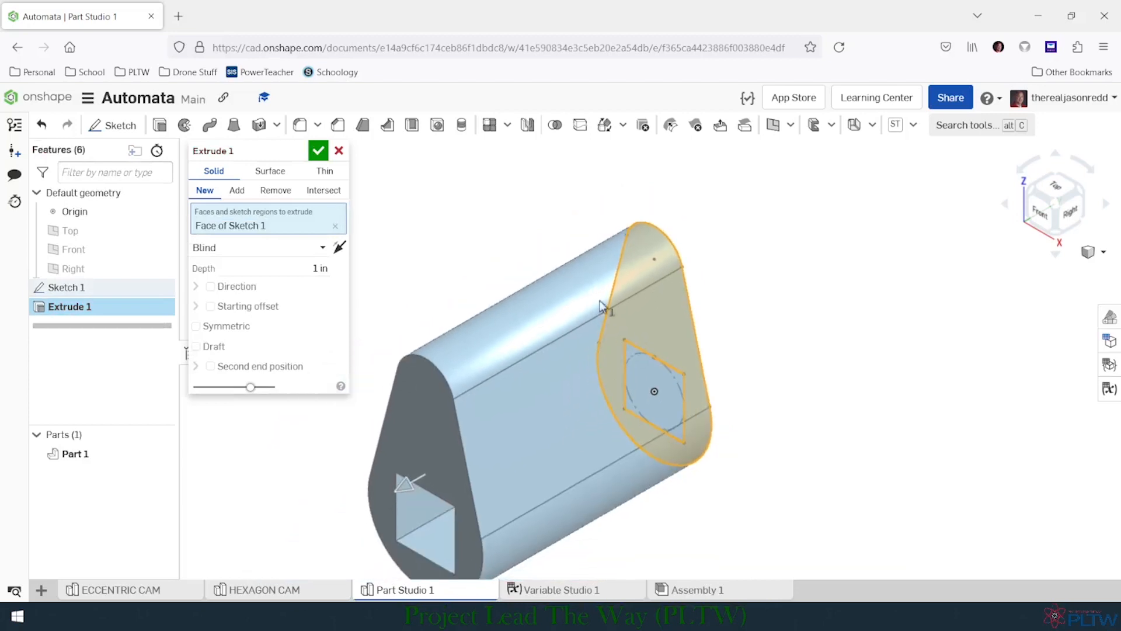
pyautogui.click(287, 271)
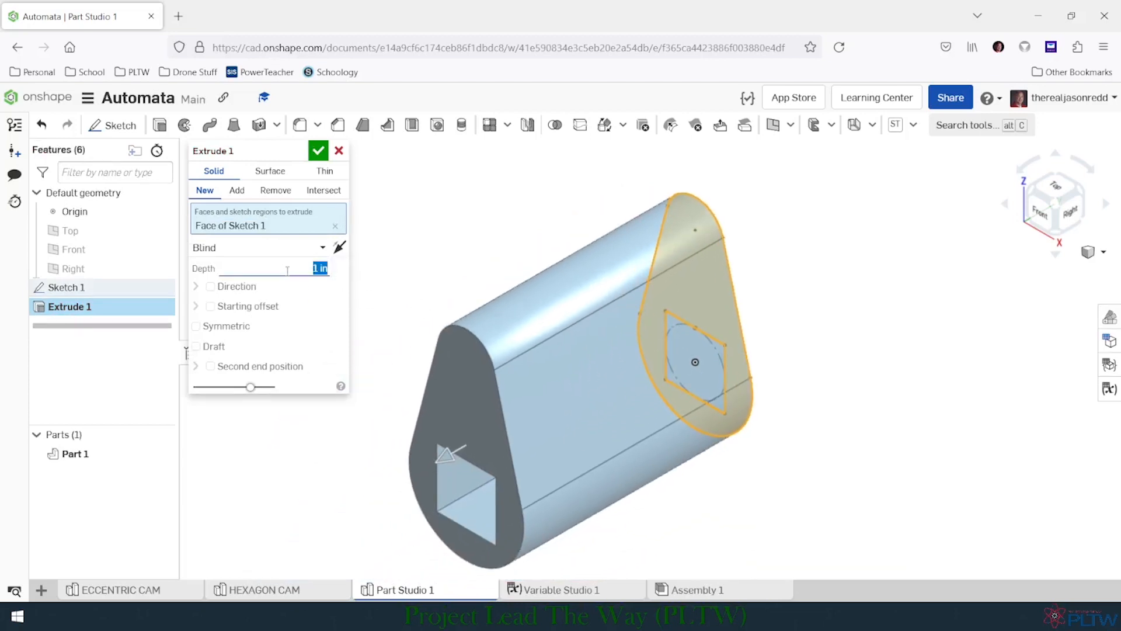
pyautogui.press('BackSpace')
pyautogui.press('Return')
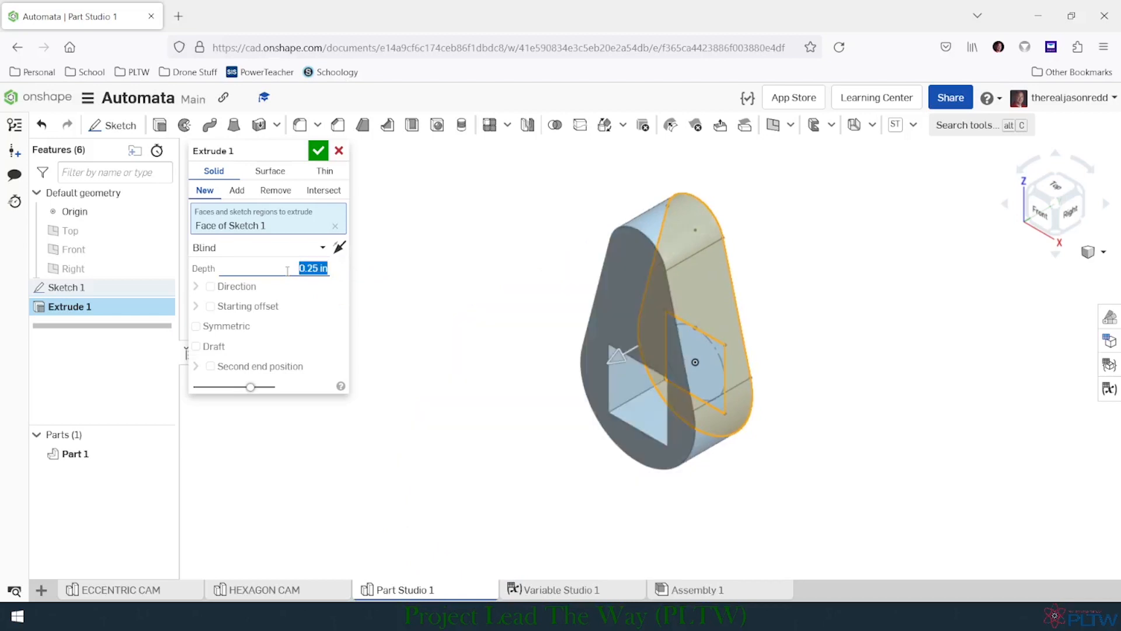
pyautogui.click(319, 150)
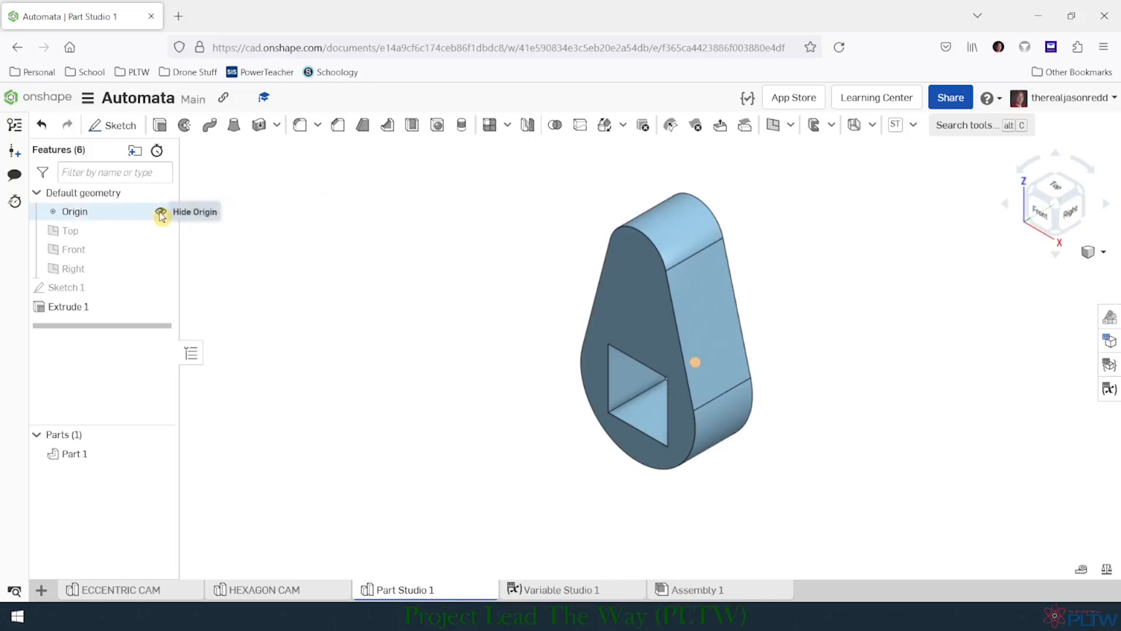
pyautogui.click(161, 213)
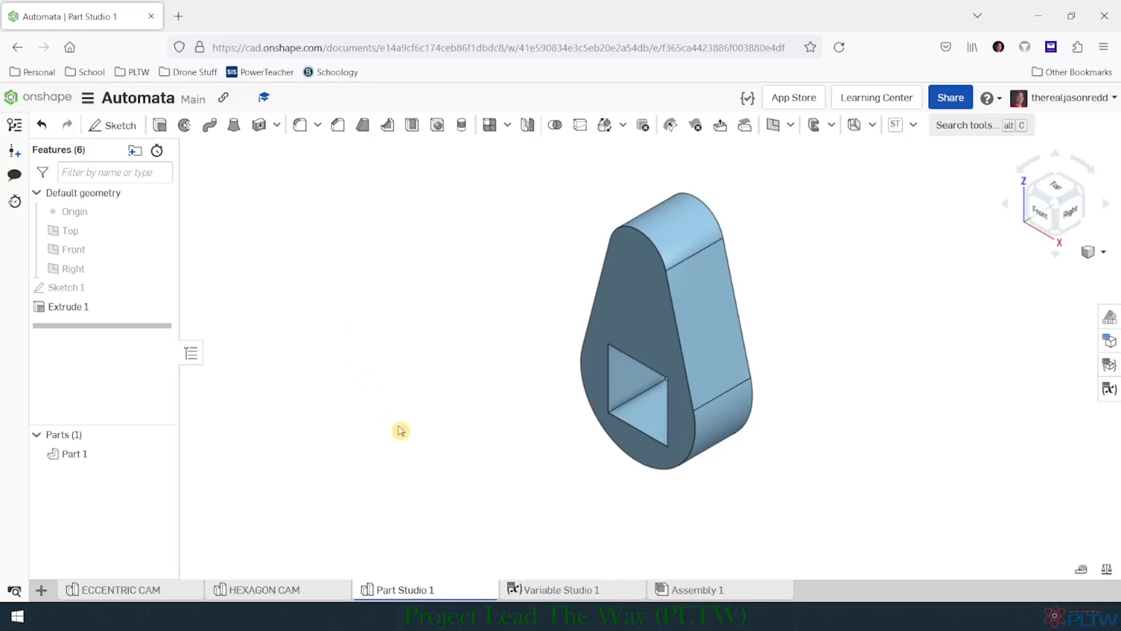
# - Rename the Part Studio 1 tab as PEAR CAM and copy the new name
pyautogui.rightClick(421, 593)
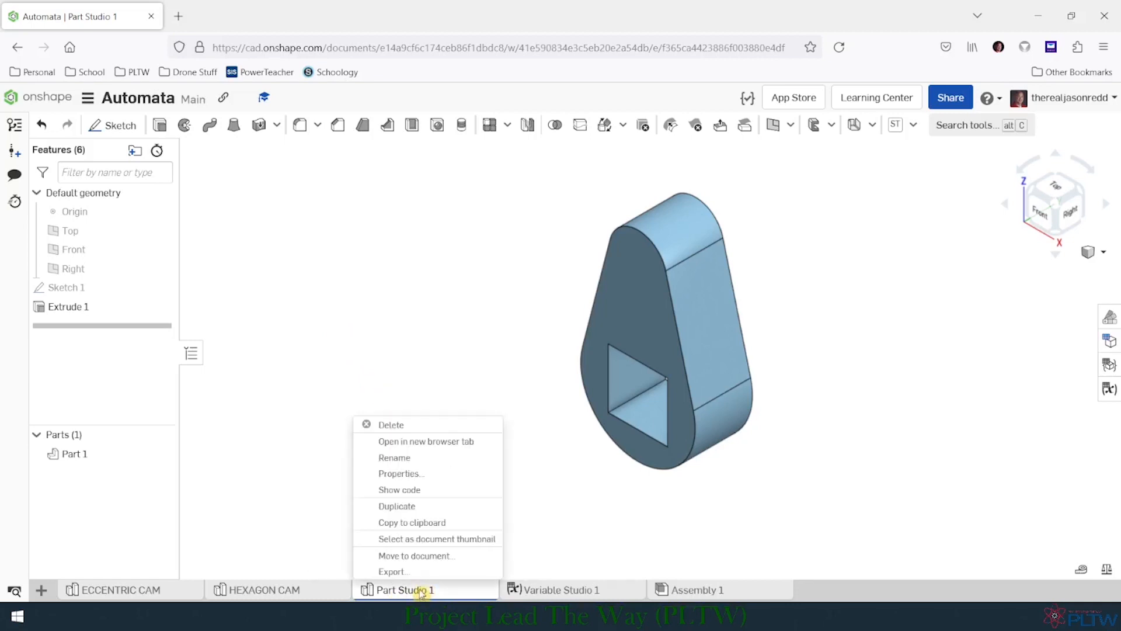
pyautogui.click(426, 456)
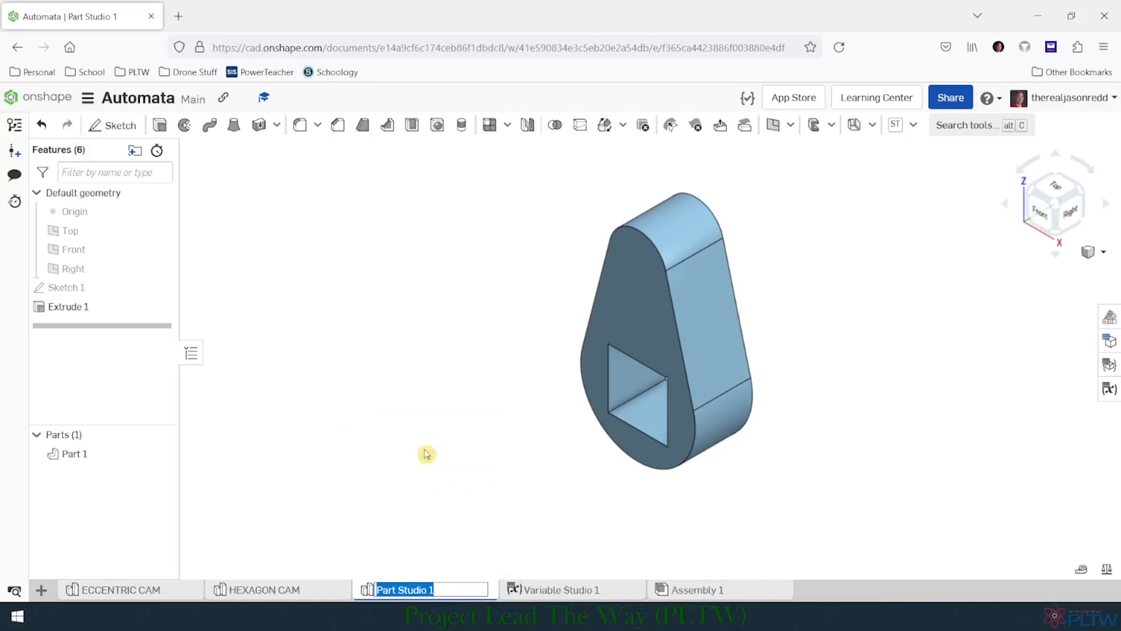
pyautogui.write('PEAR CAM')
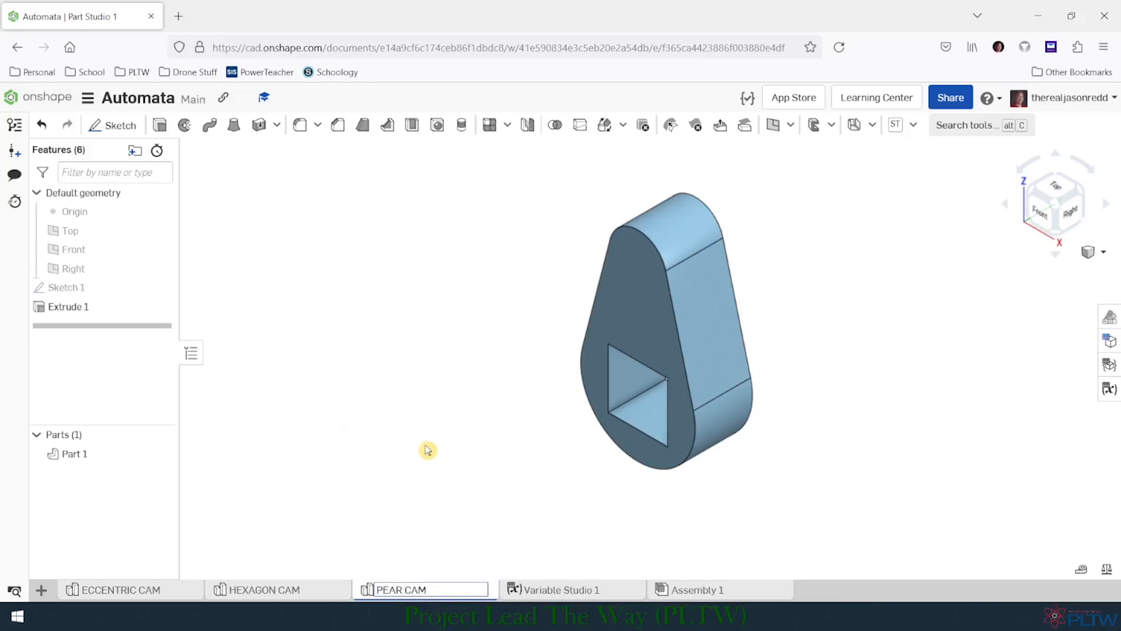
pyautogui.hotkey('ctrl', 'shift', 'Left')
pyautogui.hotkey('ctrl', 'shift', 'Left')
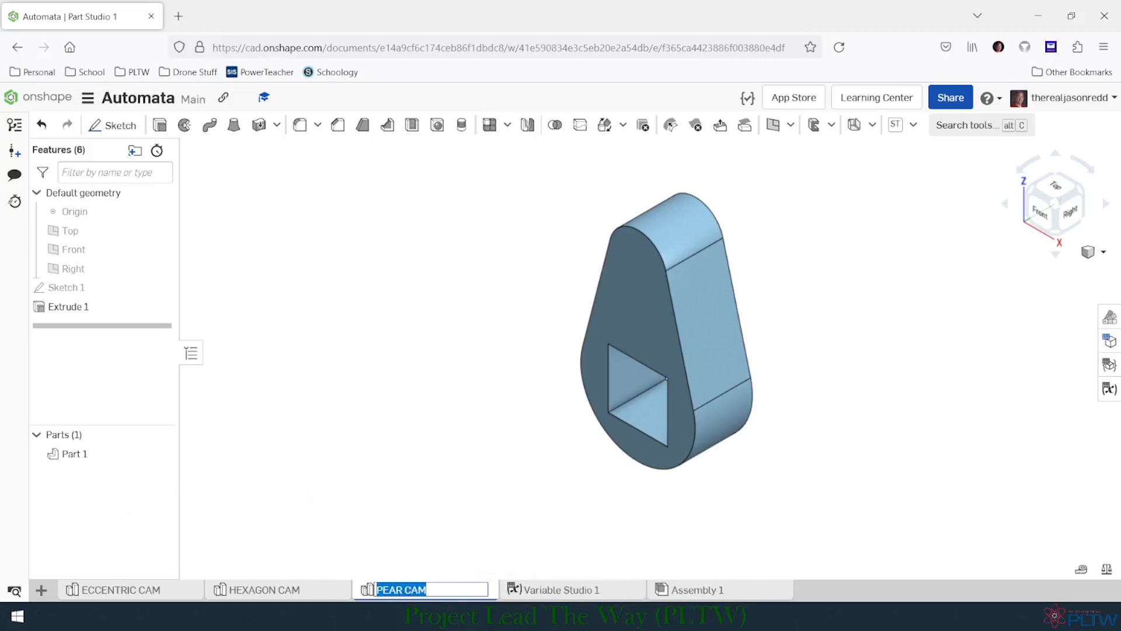
pyautogui.hotkey('ctrl', 'c')
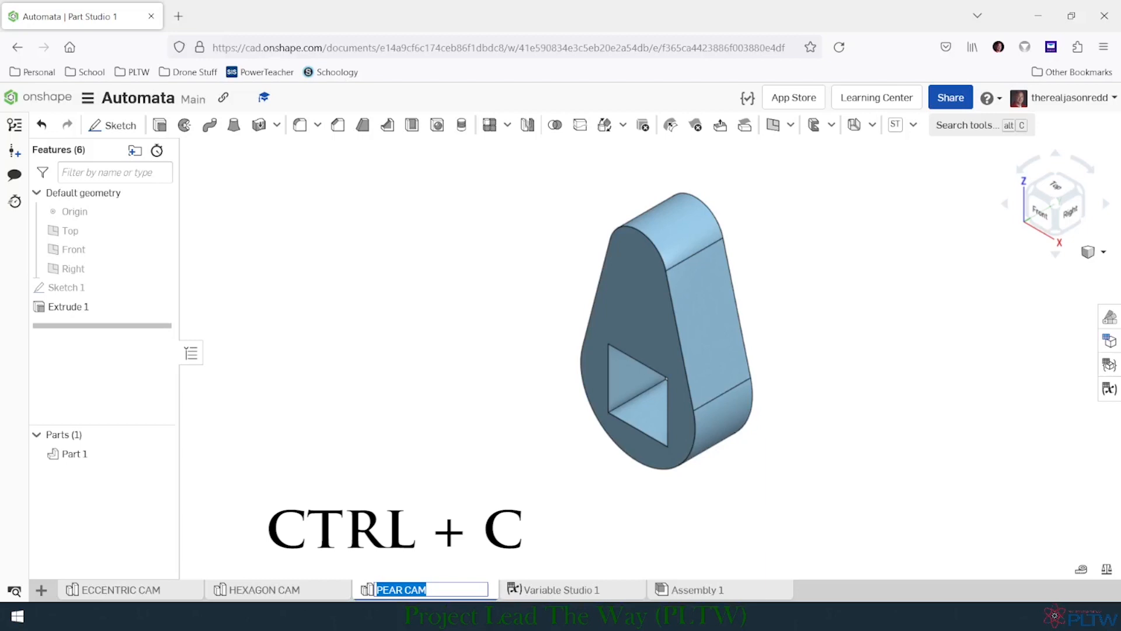
pyautogui.click(440, 532)
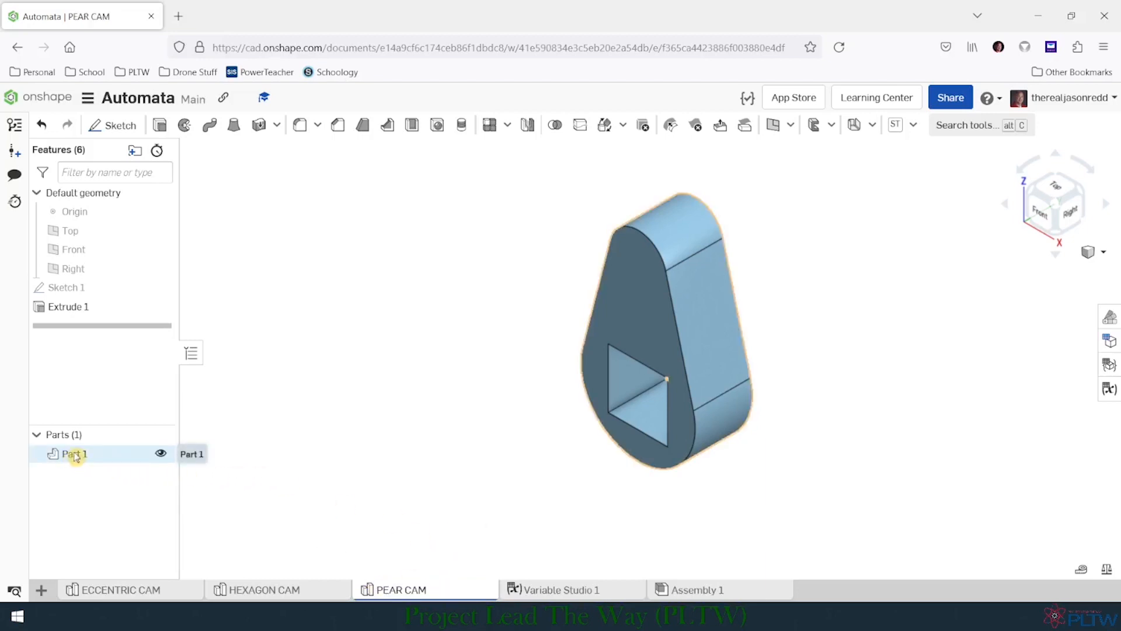
# - Rename Part 1 as PEAR CAM using the copied name
pyautogui.rightClick(100, 456)
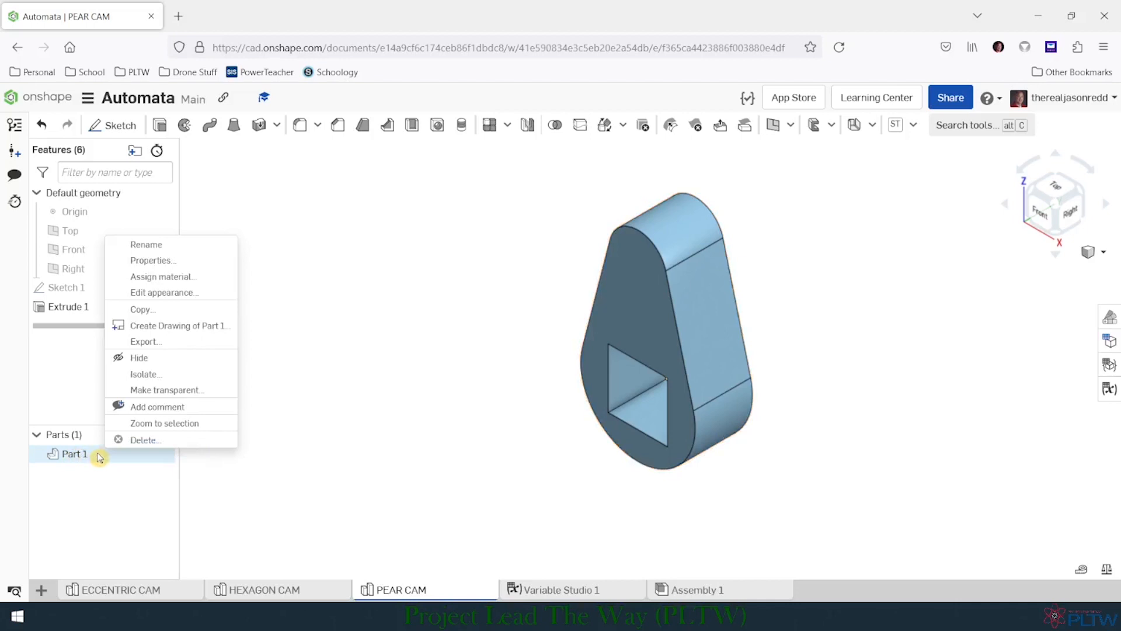
pyautogui.click(173, 245)
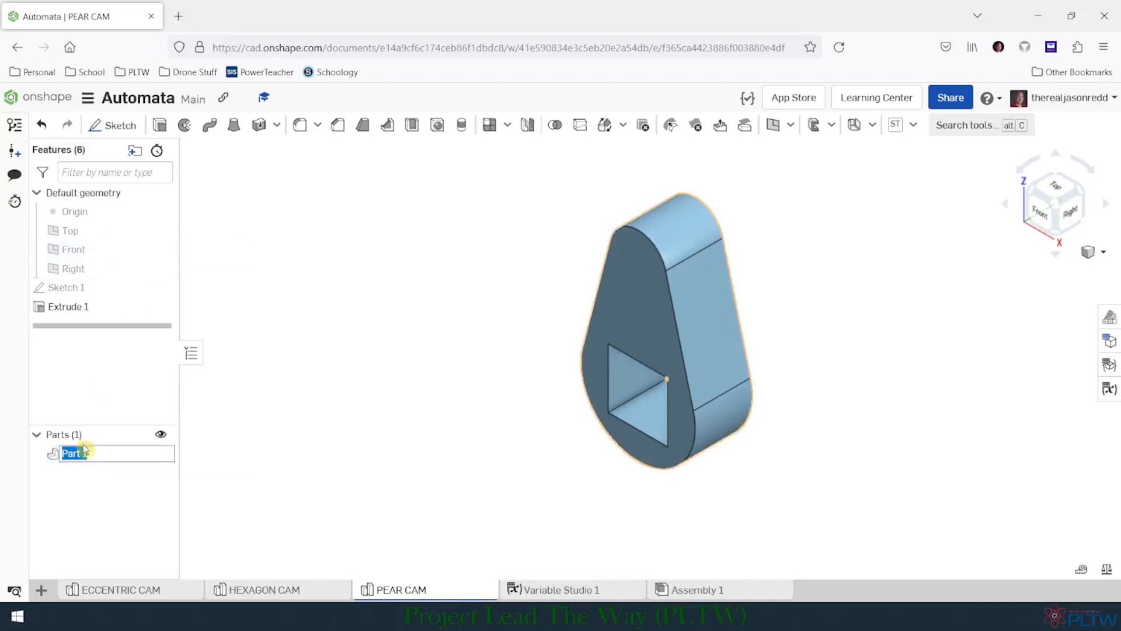
pyautogui.hotkey('ctrl', 'v')
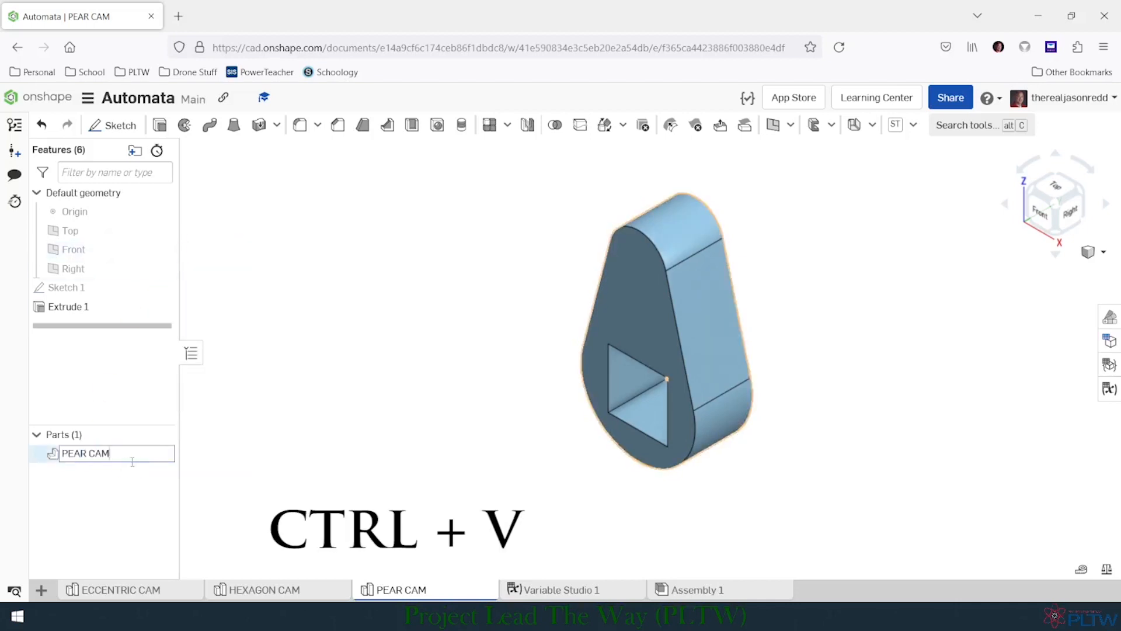
pyautogui.click(125, 506)
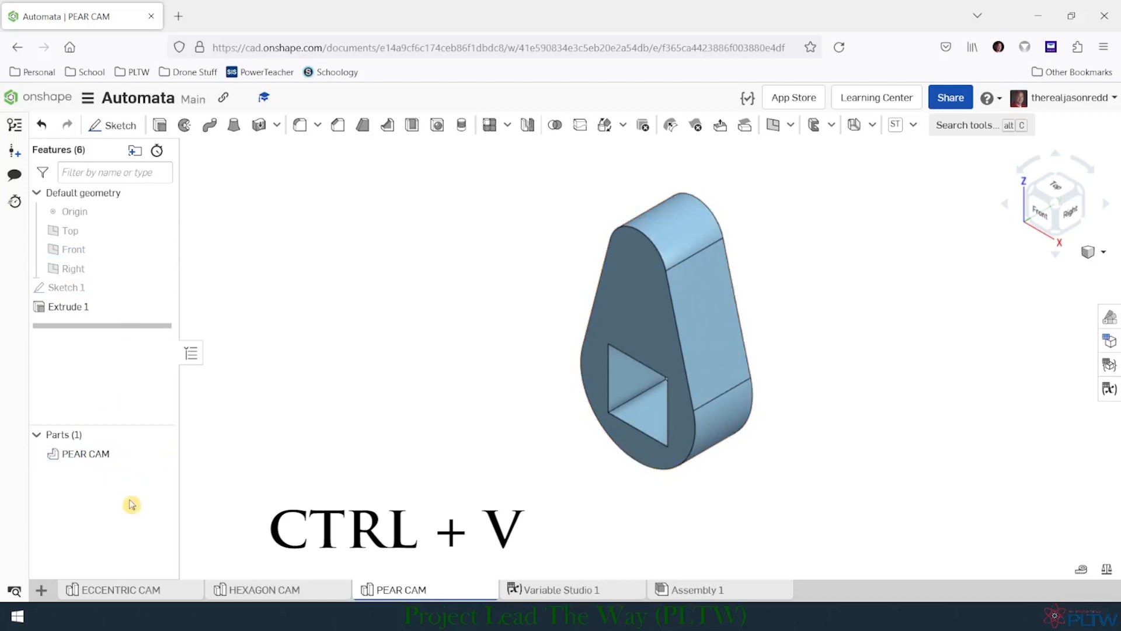
# - Assign the PLA material from the Onshape Material Library to the PEAR CAM part
pyautogui.rightClick(103, 458)
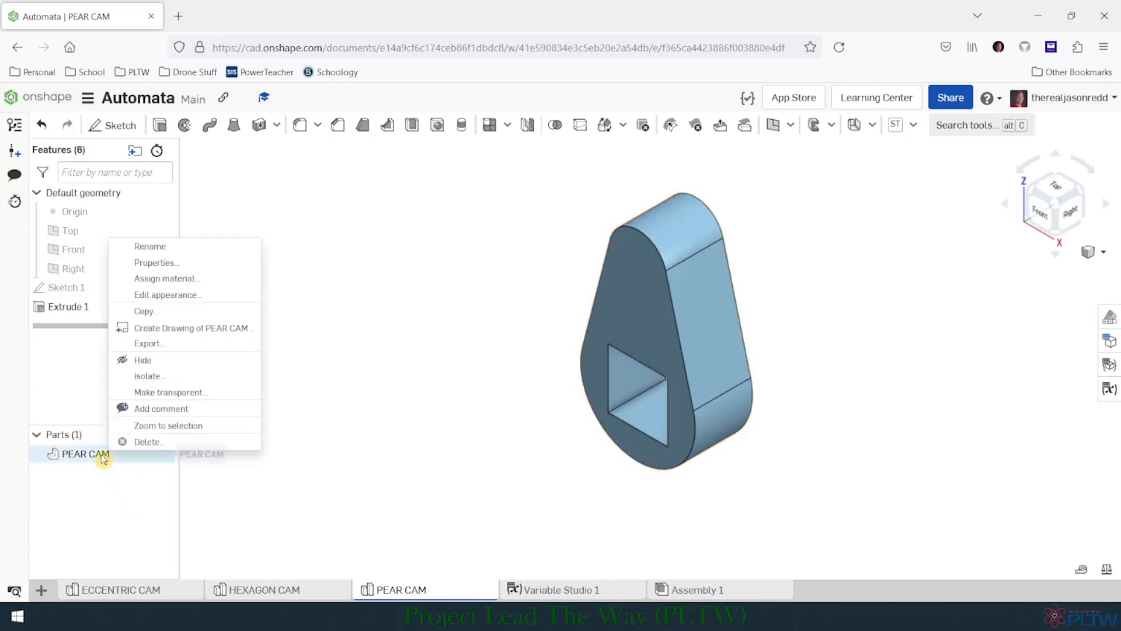
pyautogui.click(210, 279)
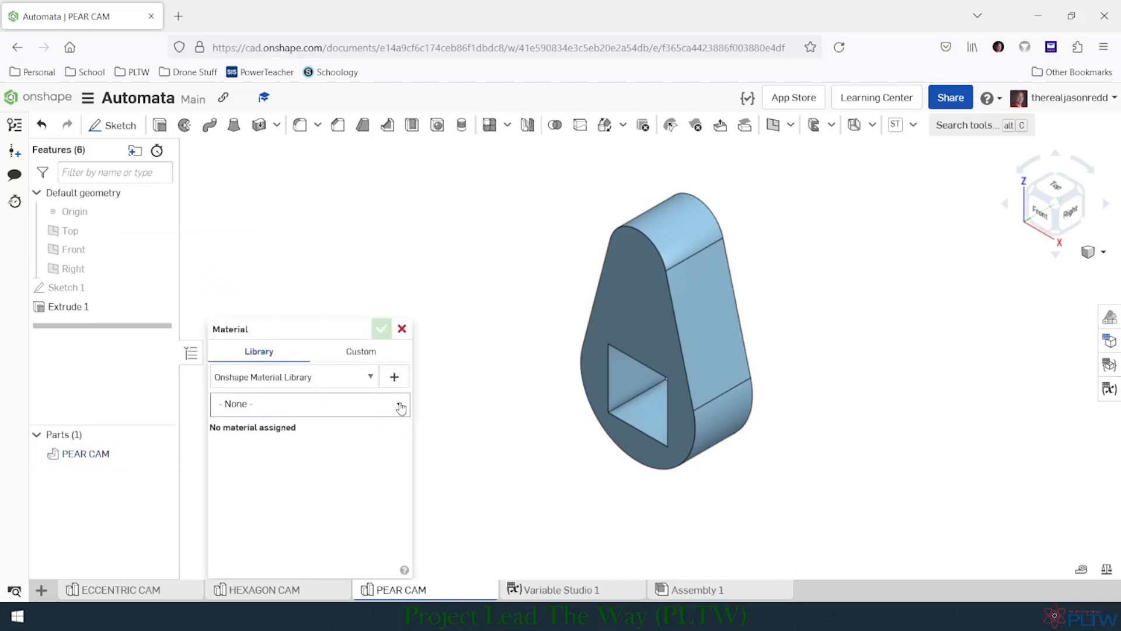
pyautogui.click(401, 408)
pyautogui.scroll(-10, 296, 475)
pyautogui.scroll(-15, 293, 477)
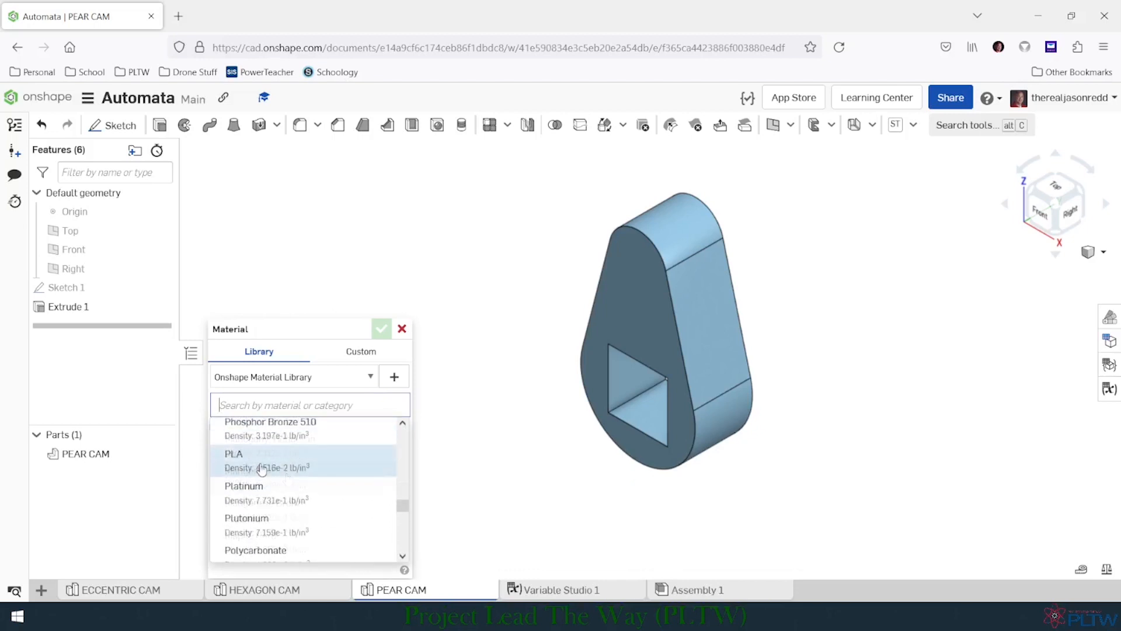
pyautogui.click(262, 471)
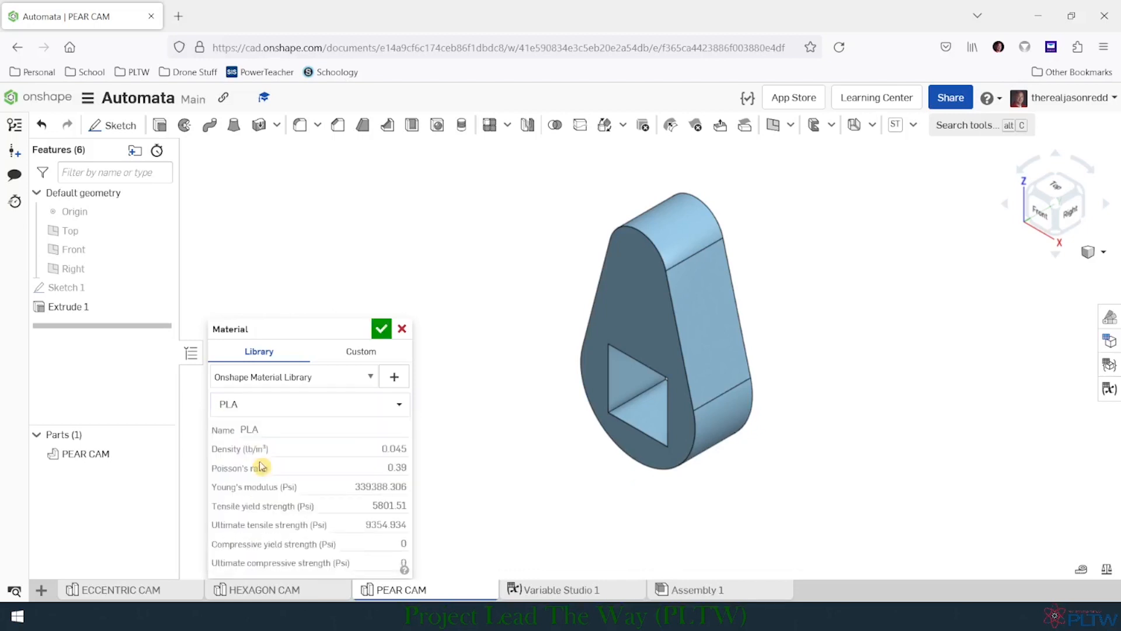
pyautogui.click(381, 331)
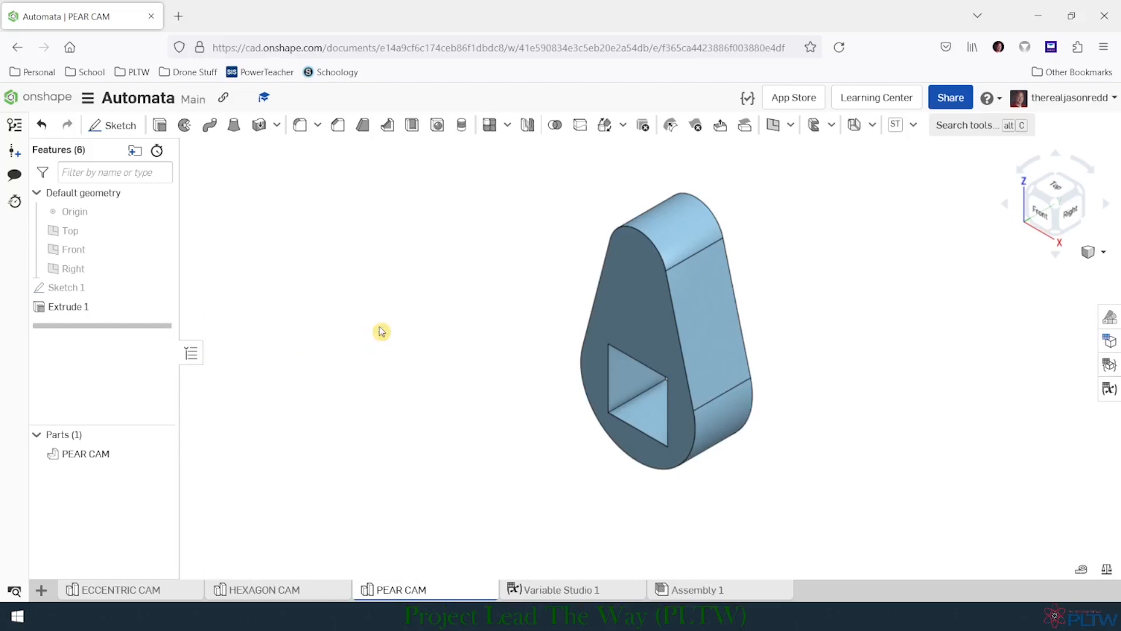
# - Change the PEAR CAM part's appearance to the green palette colour 5FA73D
pyautogui.rightClick(110, 457)
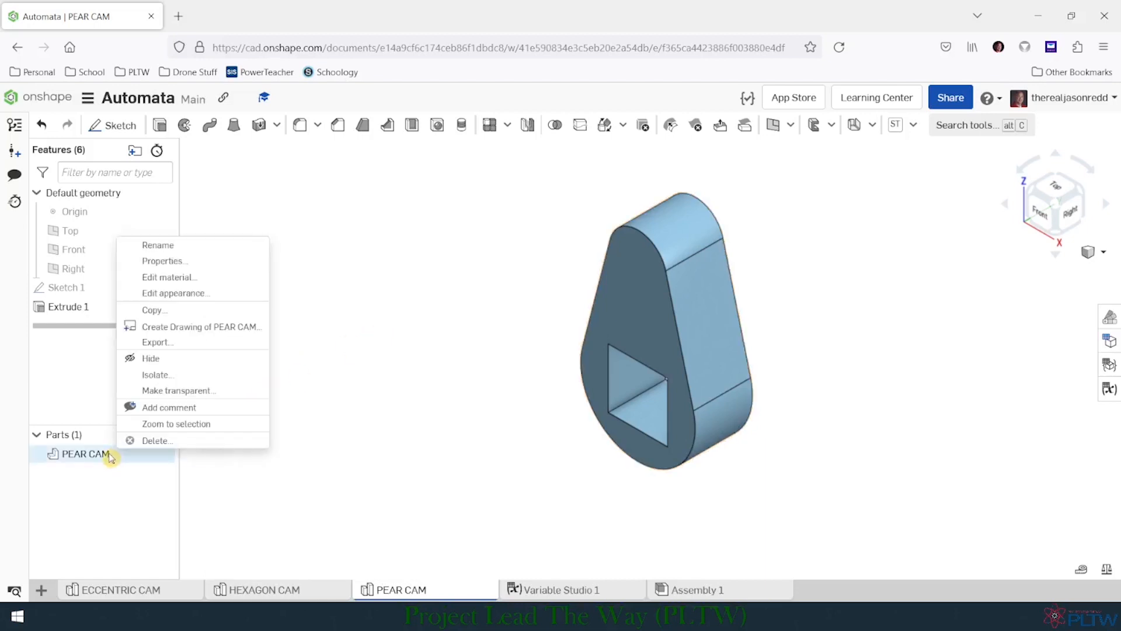
pyautogui.click(191, 292)
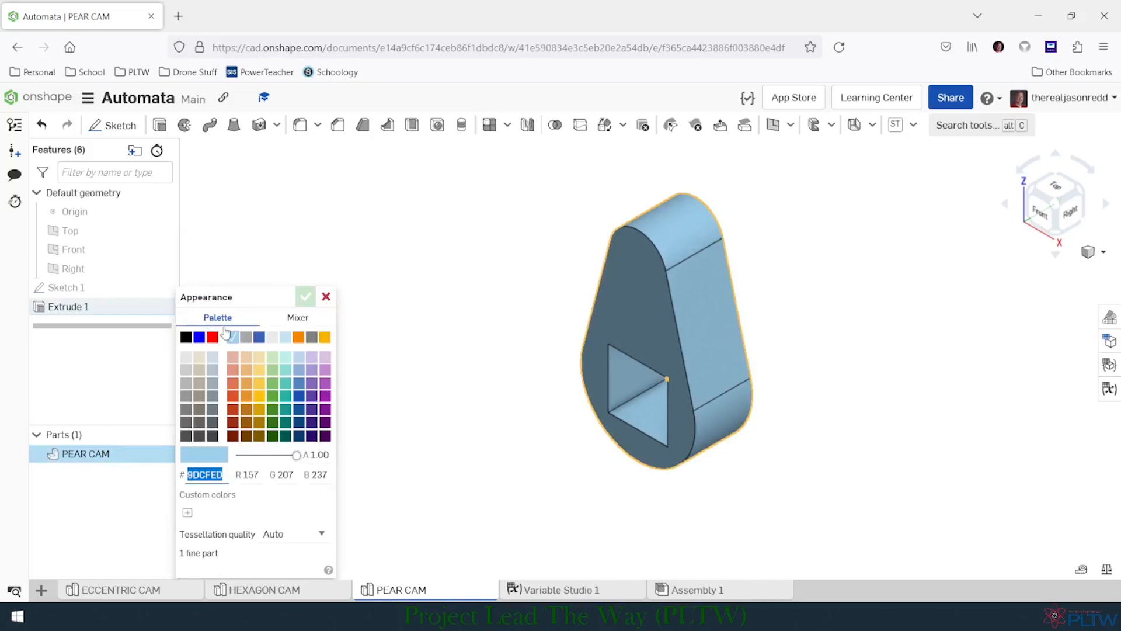
pyautogui.click(273, 397)
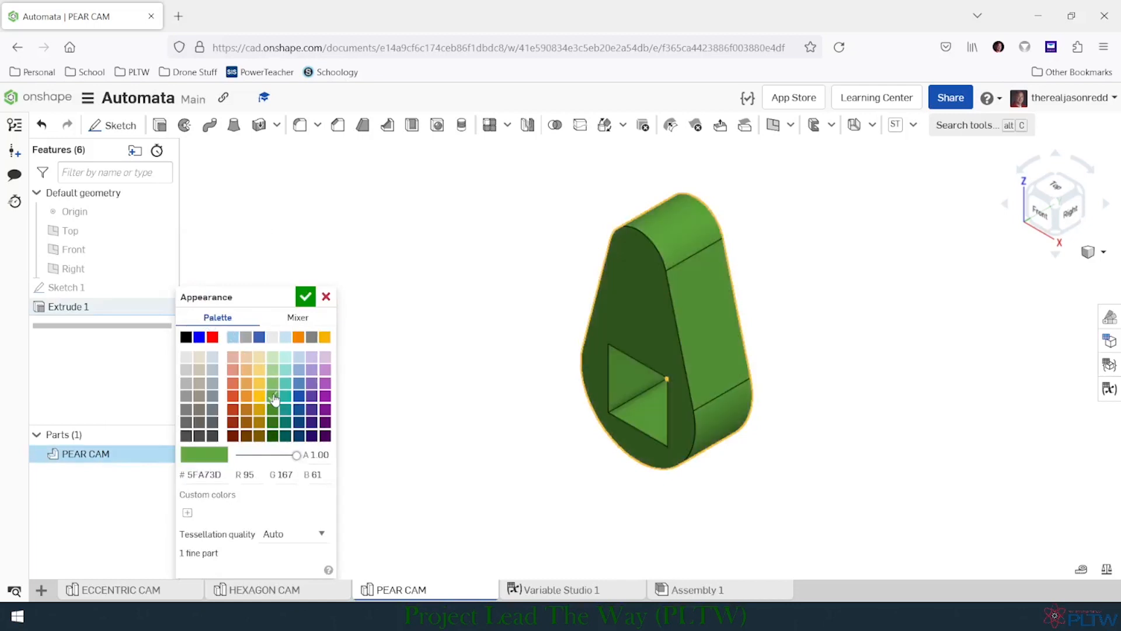
pyautogui.click(306, 299)
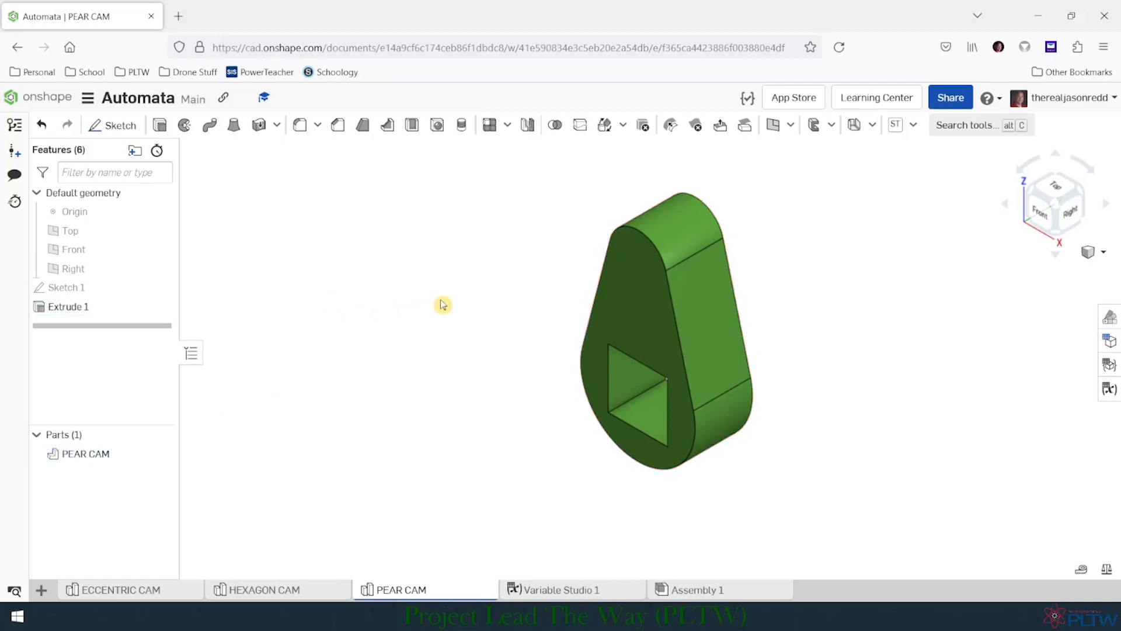
pyautogui.press('f')
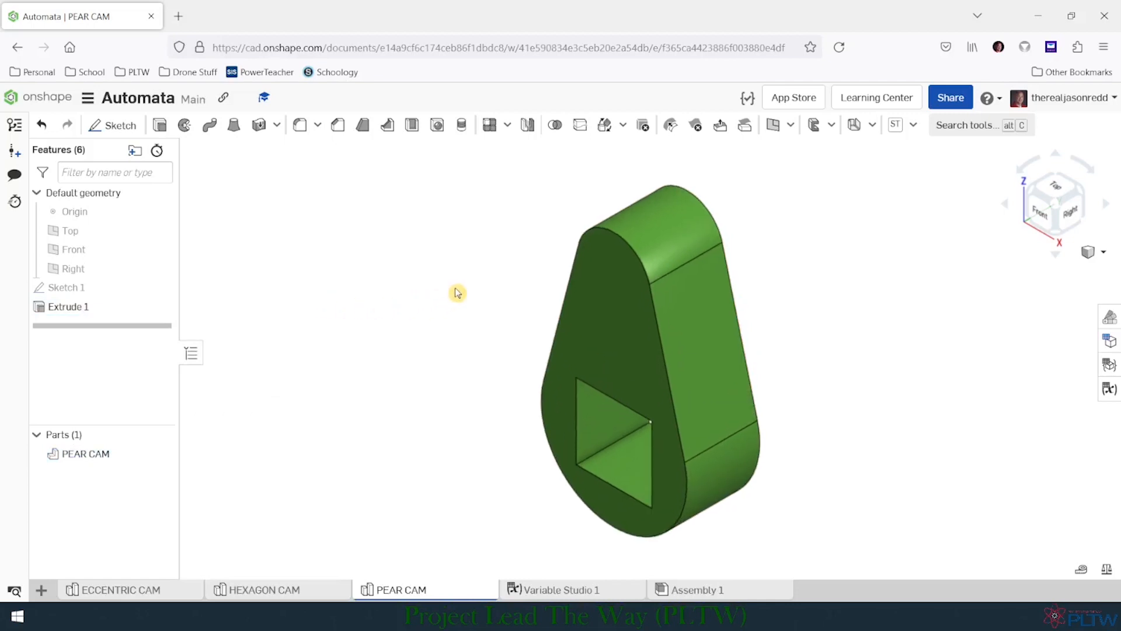